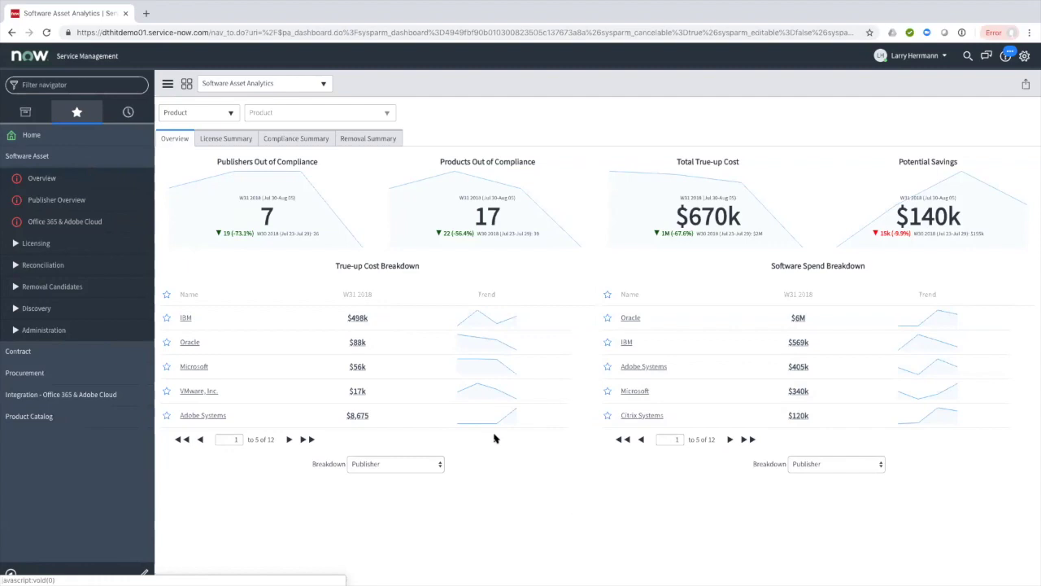
Open the Publisher Overview dashboard and review the Microsoft, Oracle and IBM publisher analytics.
mouse_move(500, 419)
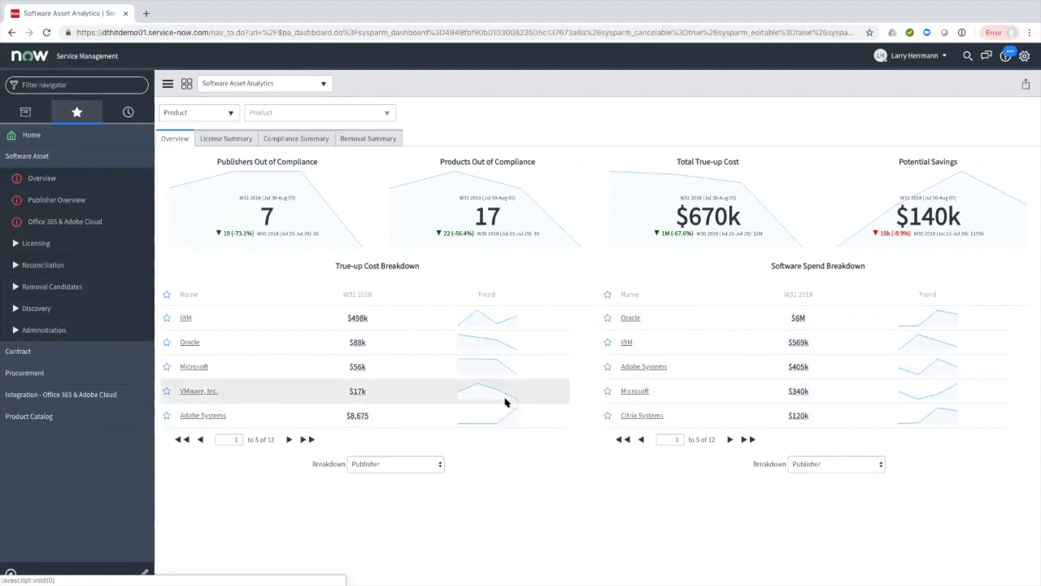
mouse_move(475, 389)
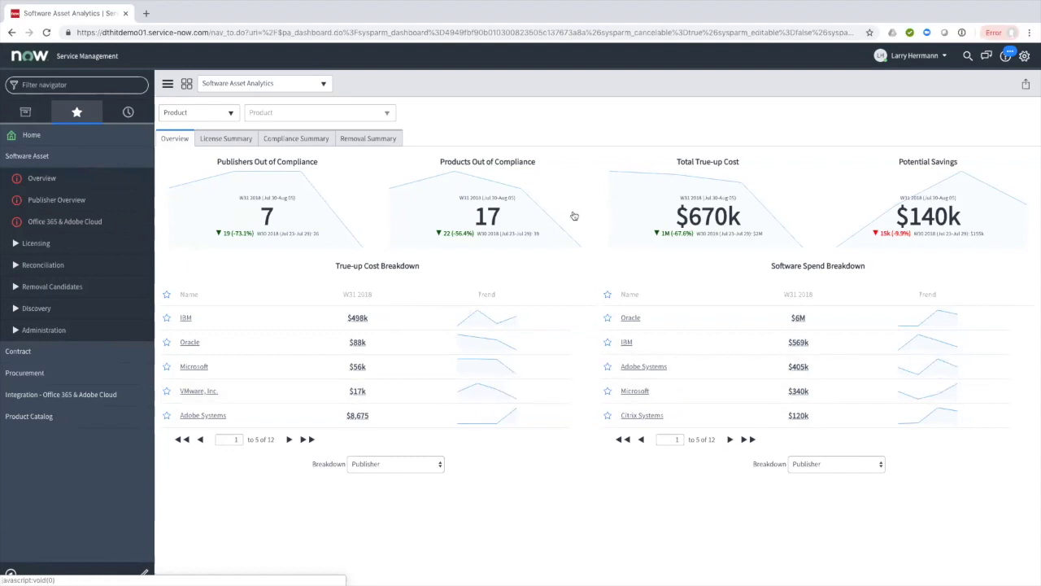
left_click(75, 205)
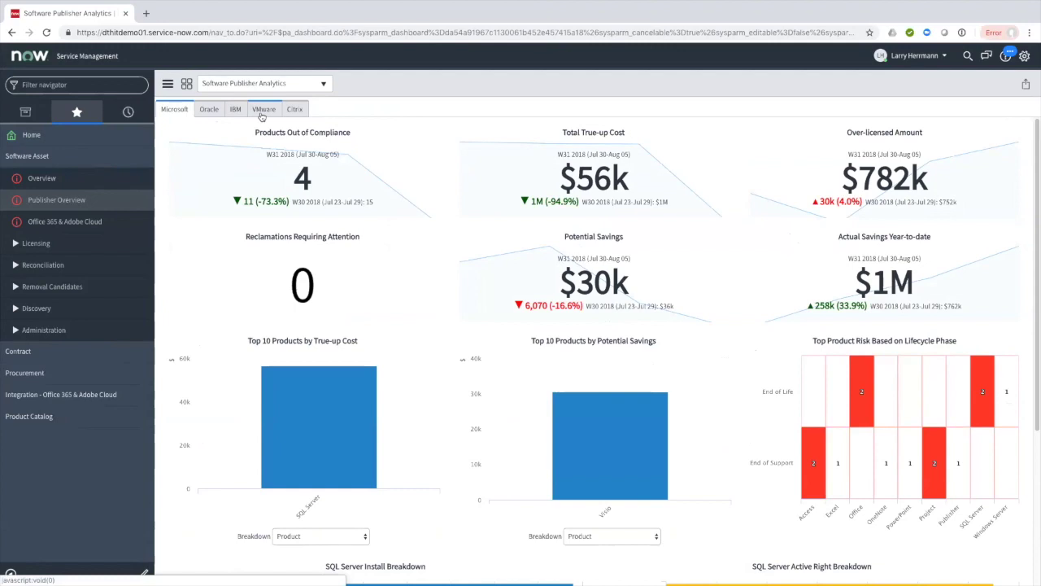
left_click(209, 111)
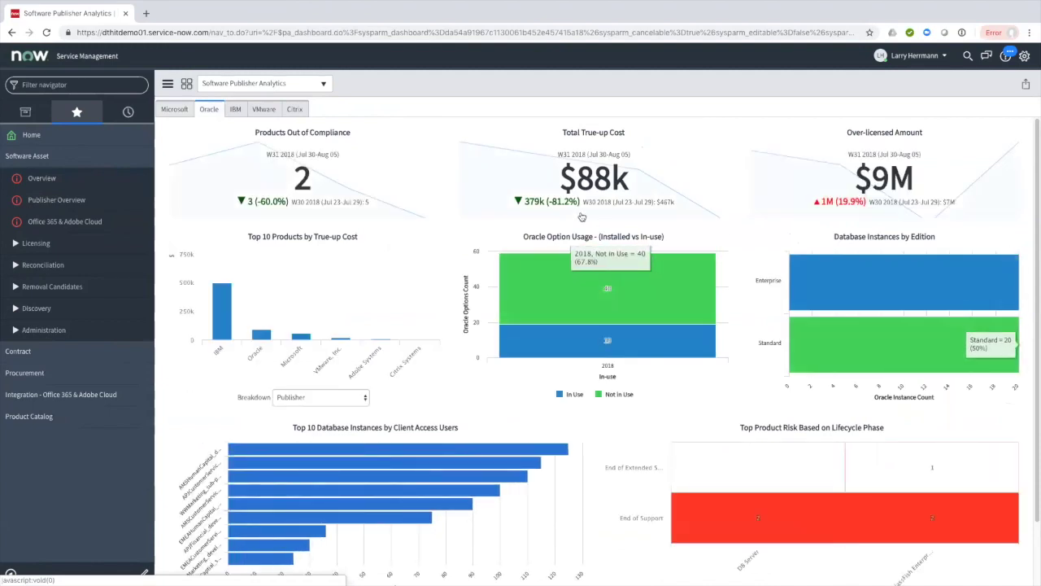
left_click(234, 113)
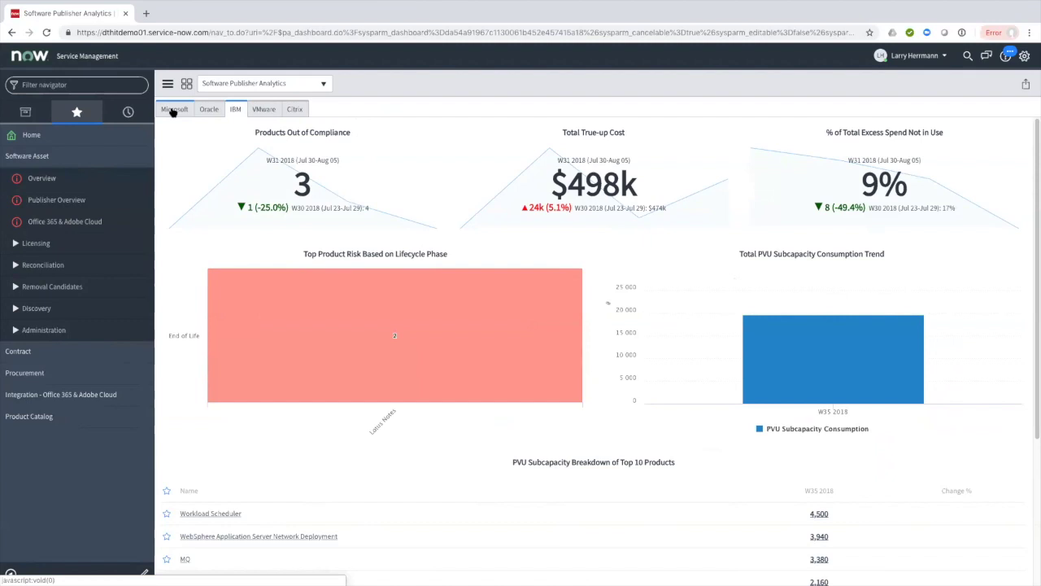
Open the Office 365 & Adobe Cloud dashboard and review its subscription metrics and the assigned, available and spend breakdowns.
left_click(73, 224)
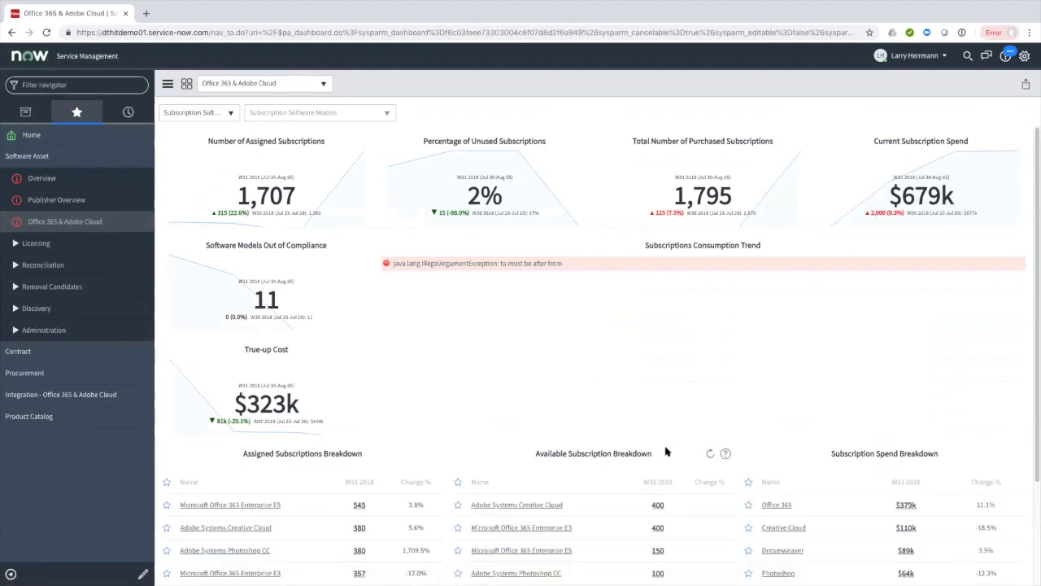
scroll(595, 363, "down", 3)
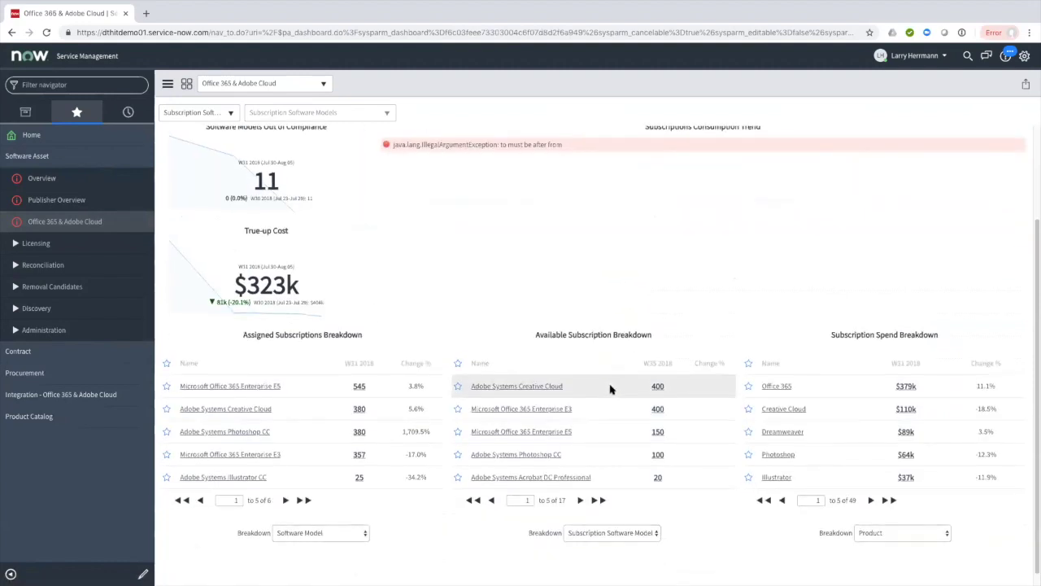
scroll(614, 382, "up", 3)
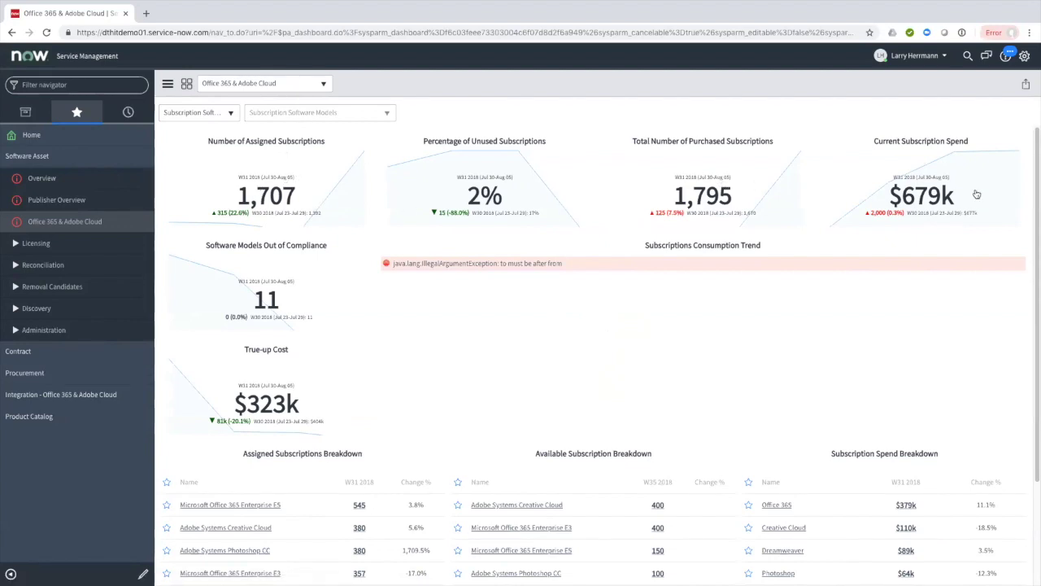
scroll(583, 318, "down", 3)
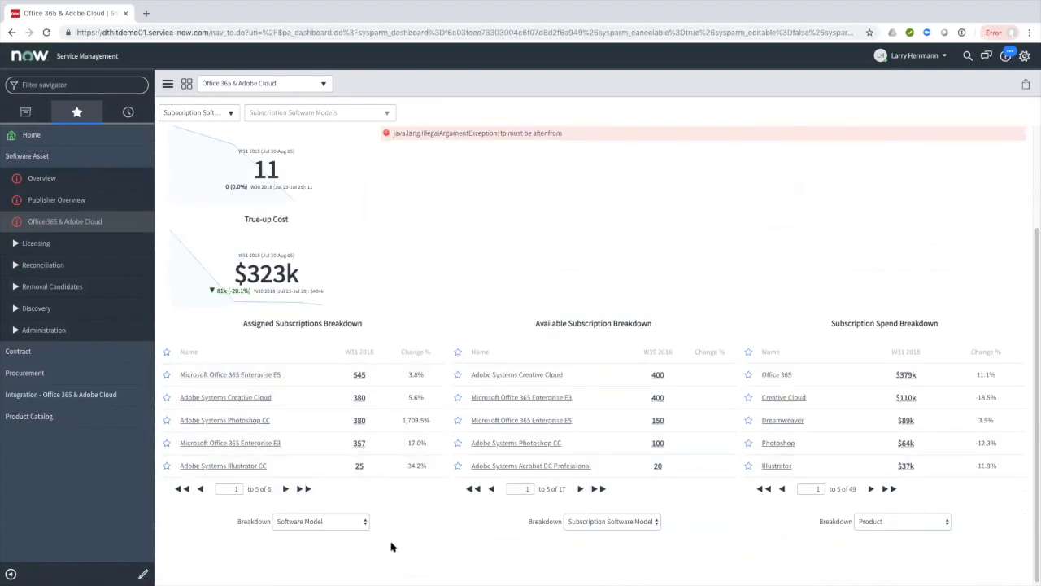
scroll(390, 521, "up", 3)
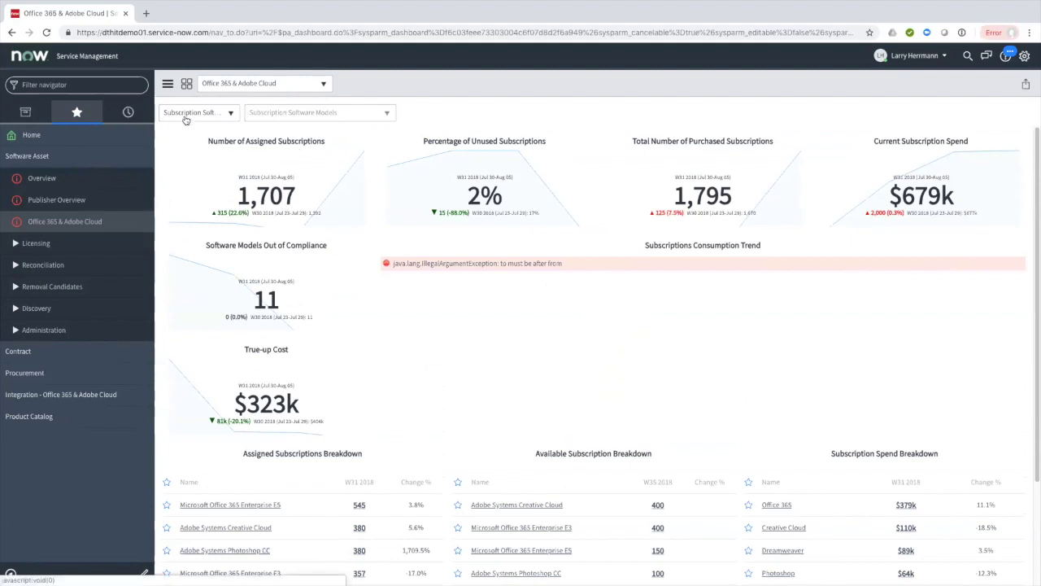
Open the Adobe Systems Acrobat DC Professional software model from the licensing records and review its General and Discovery Mapping sections.
left_click(14, 244)
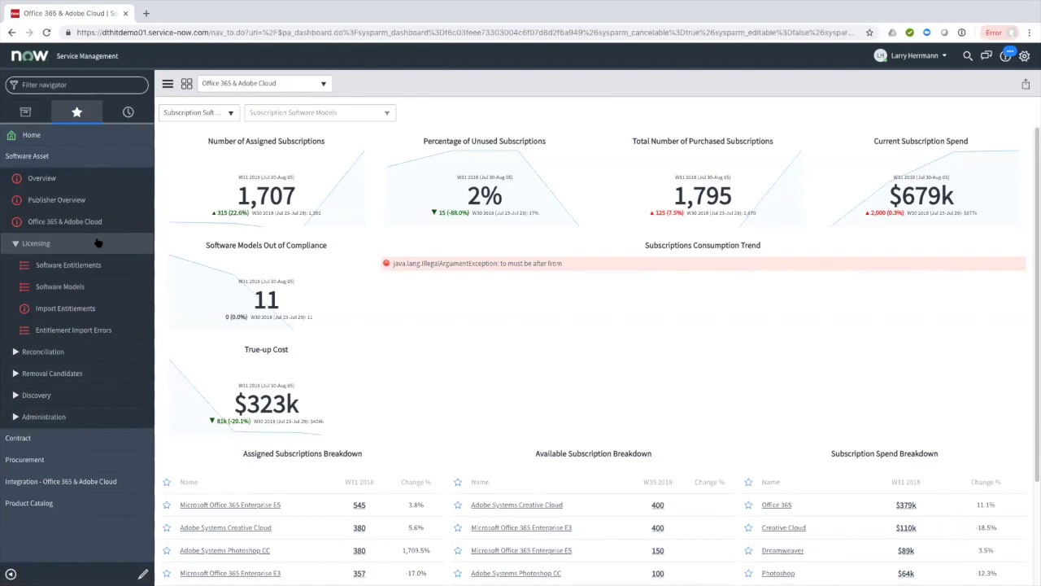
left_click(62, 289)
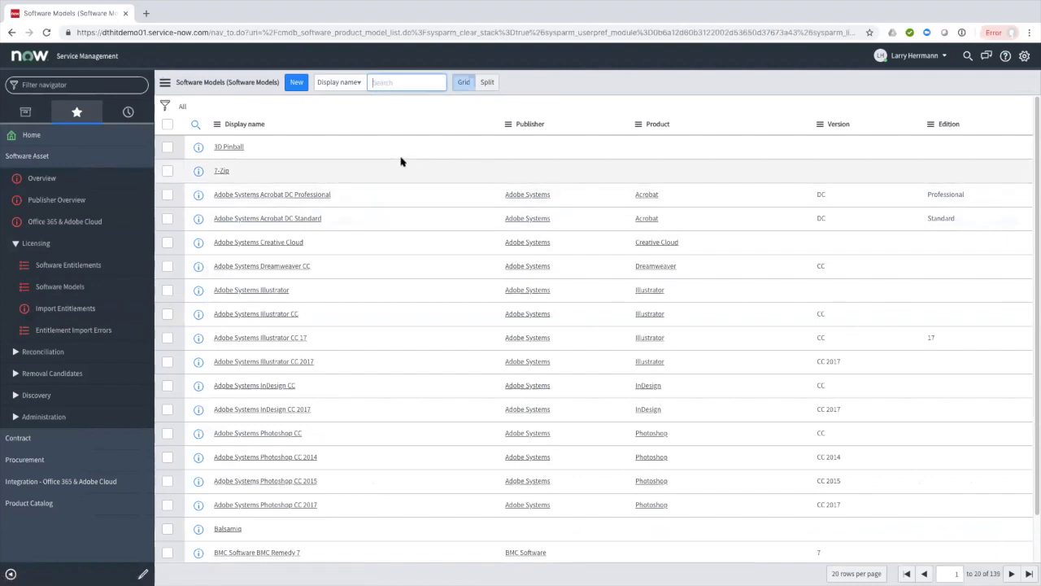
left_click(299, 196)
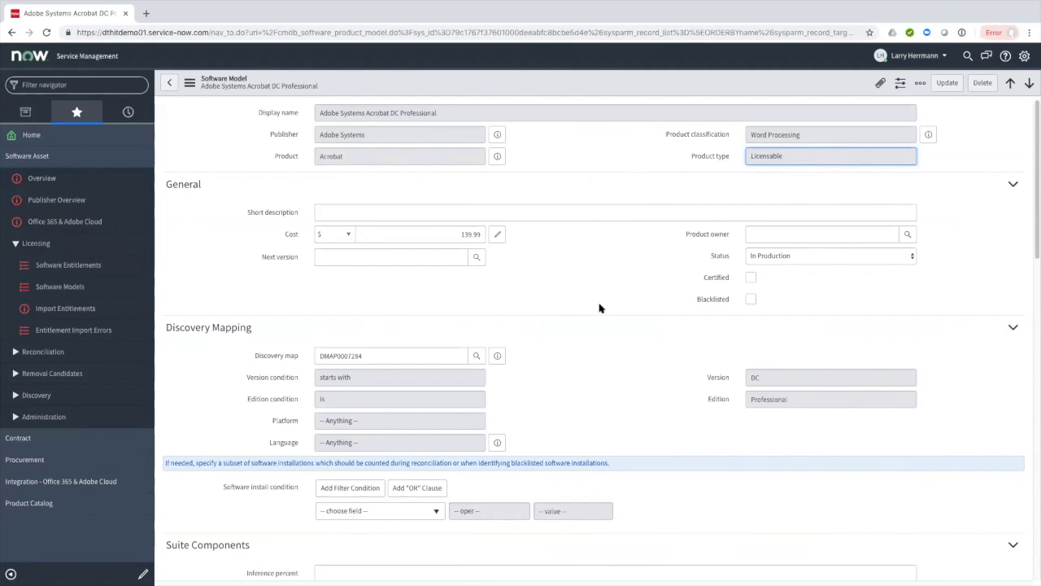
scroll(599, 308, "down", 3)
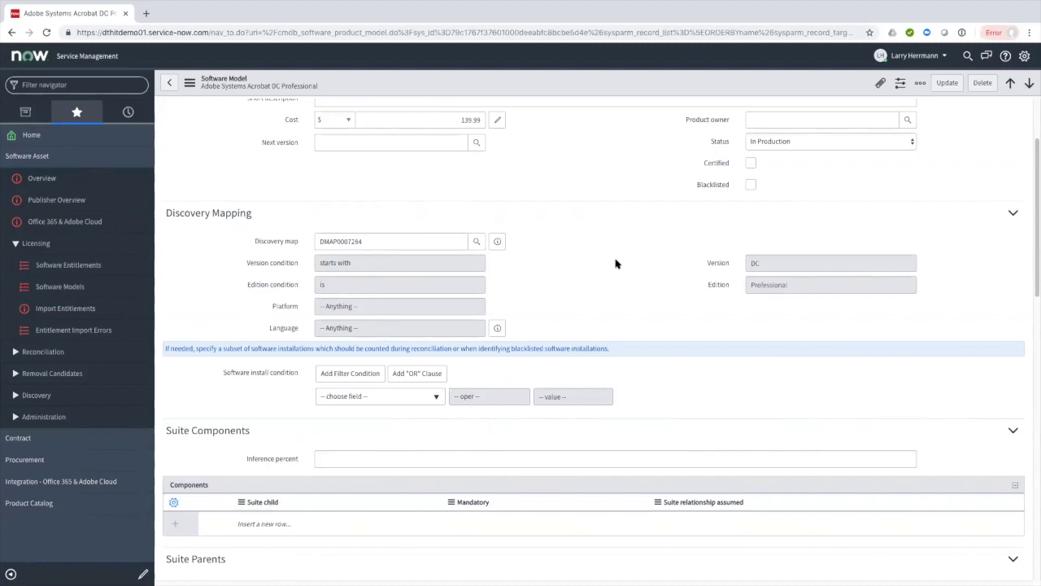
scroll(612, 274, "down", 1)
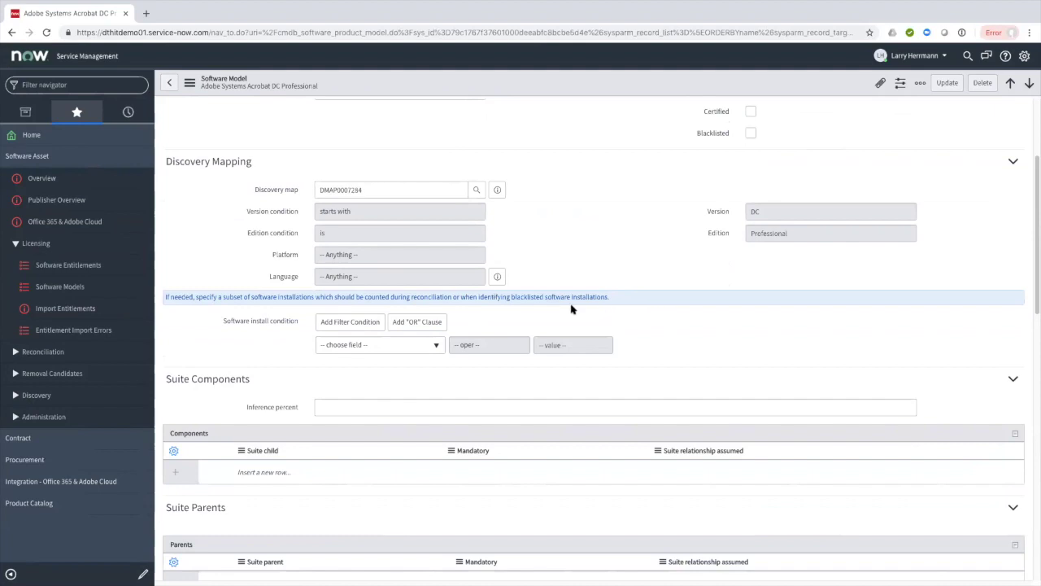
scroll(675, 303, "up", 2)
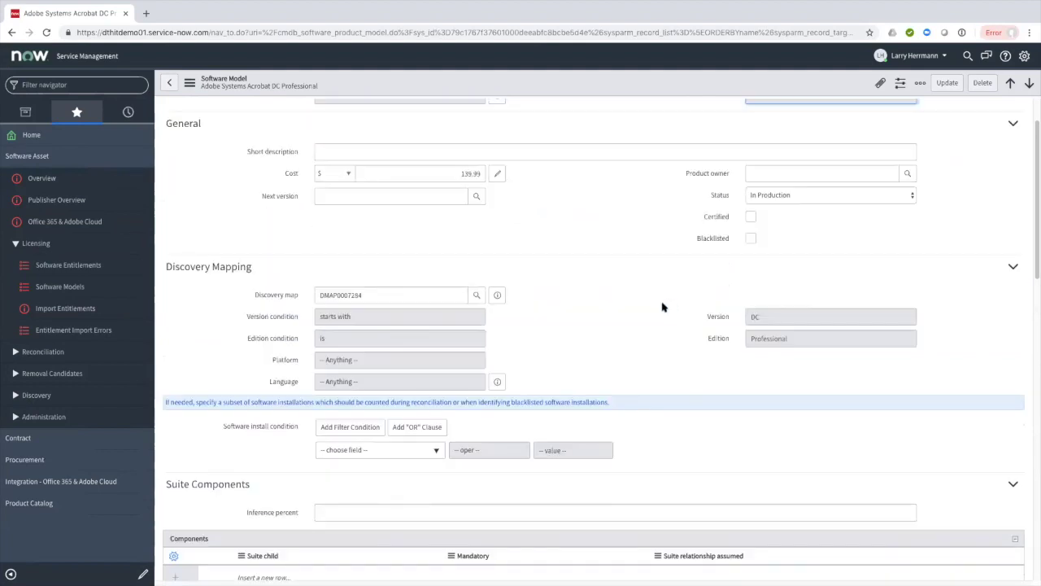
Try the Certified and Blacklisted options on the Acrobat DC Professional software model, leaving both cleared.
left_click(751, 217)
left_click(750, 218)
left_click(751, 237)
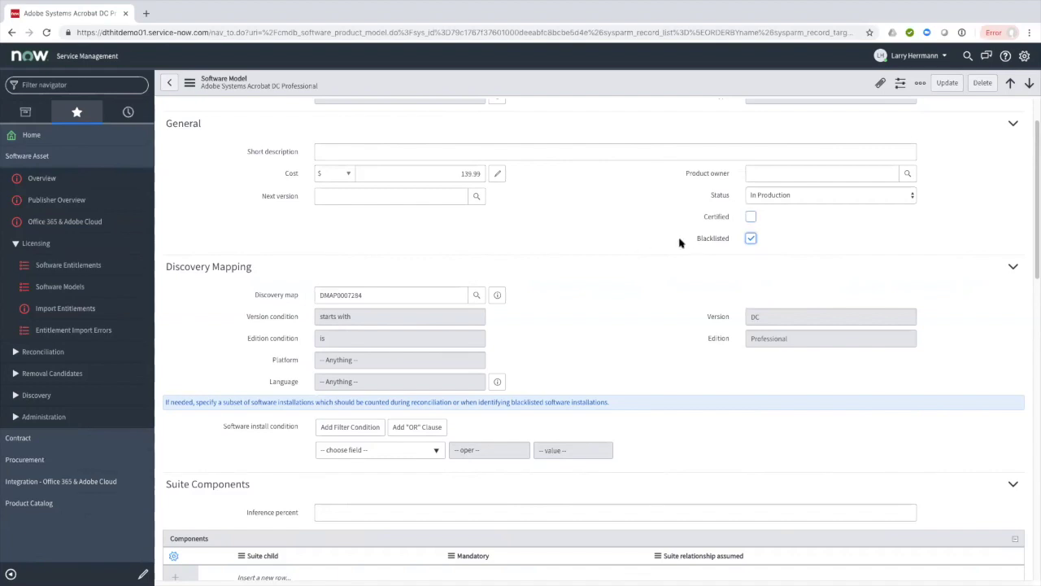
left_click(750, 237)
scroll(649, 251, "down", 2)
scroll(656, 244, "up", 2)
left_click(751, 217)
Examine the software model's discovery mapping, suite components, suite parents and Product Catalog description.
scroll(582, 262, "down", 4)
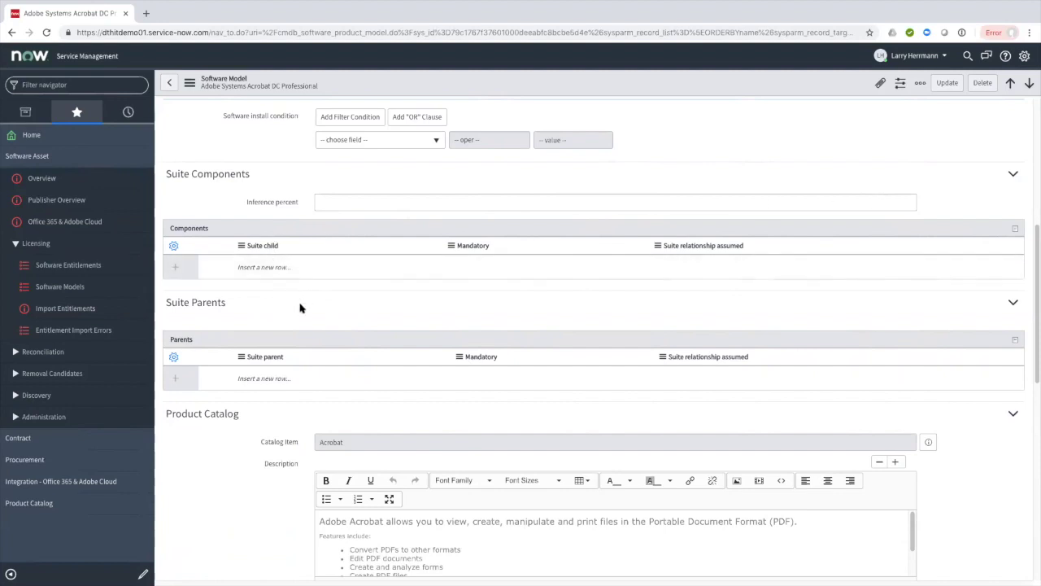
scroll(665, 167, "up", 3)
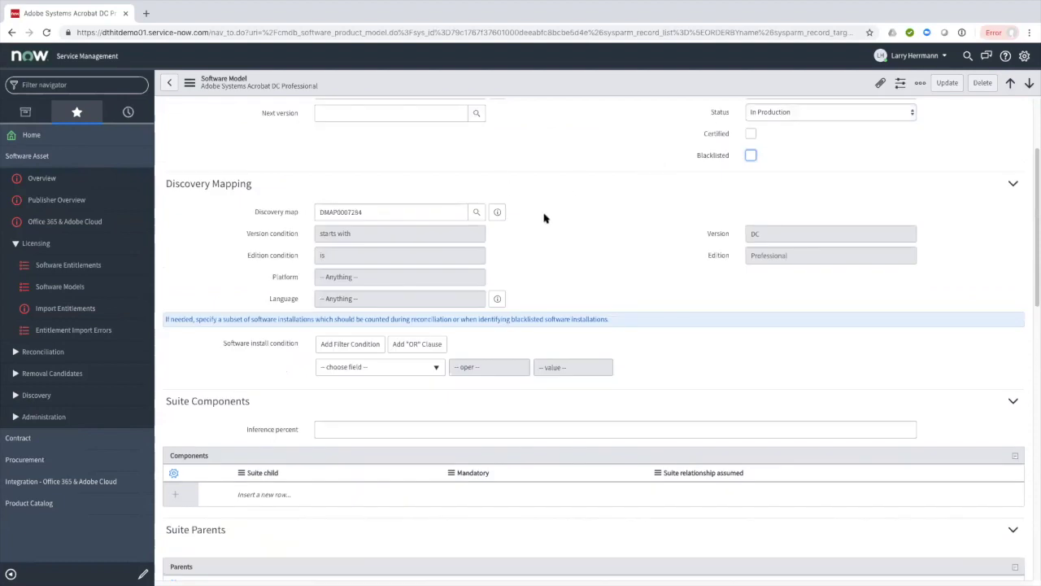
scroll(560, 216, "up", 1)
scroll(551, 244, "down", 5)
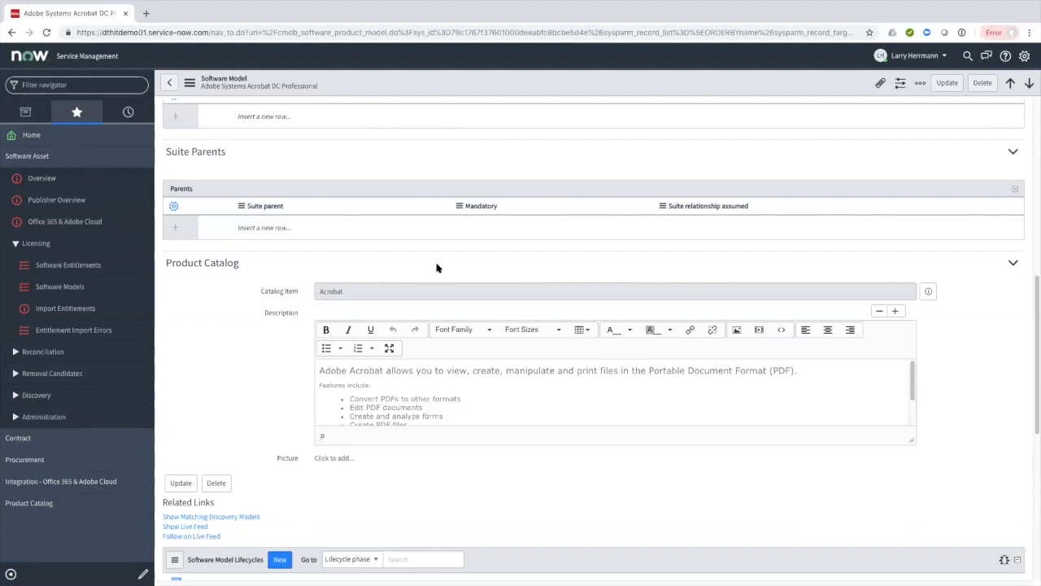
scroll(953, 325, "down", 1)
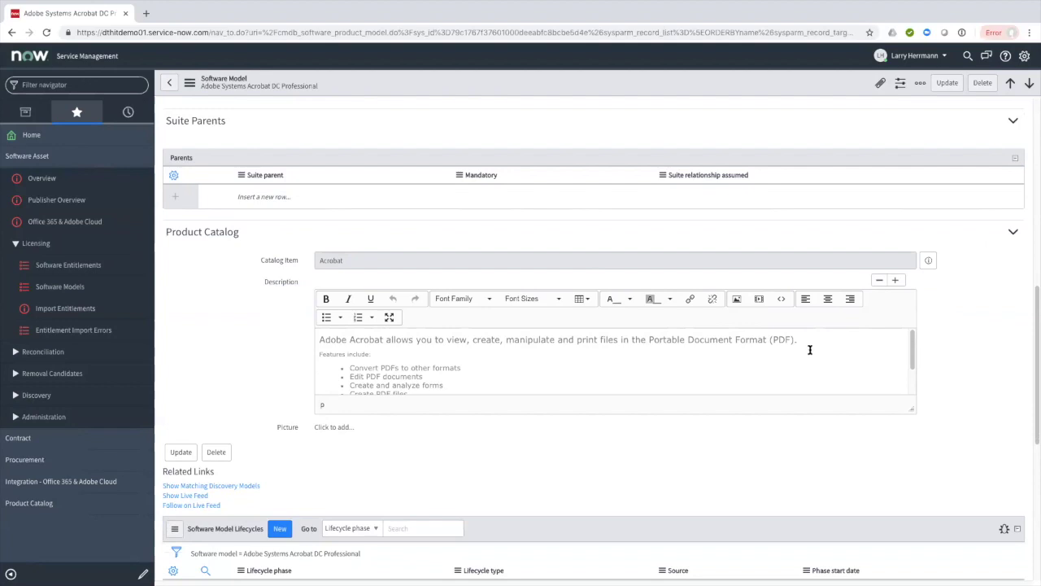
left_click(416, 376)
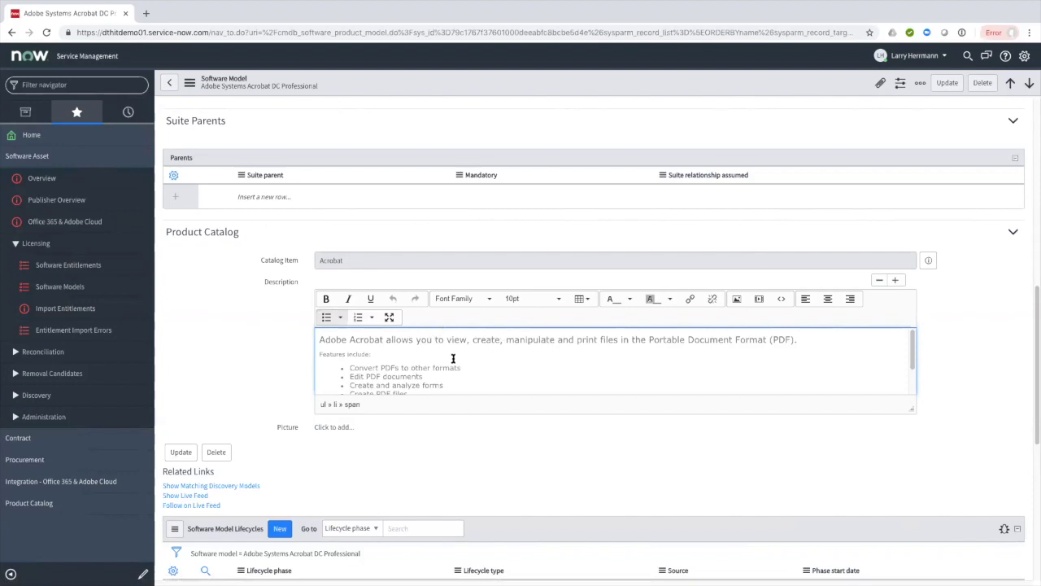
Review the software model's related lifecycle, skills and knowledge lists, and return to the start of the record.
scroll(449, 324, "down", 2)
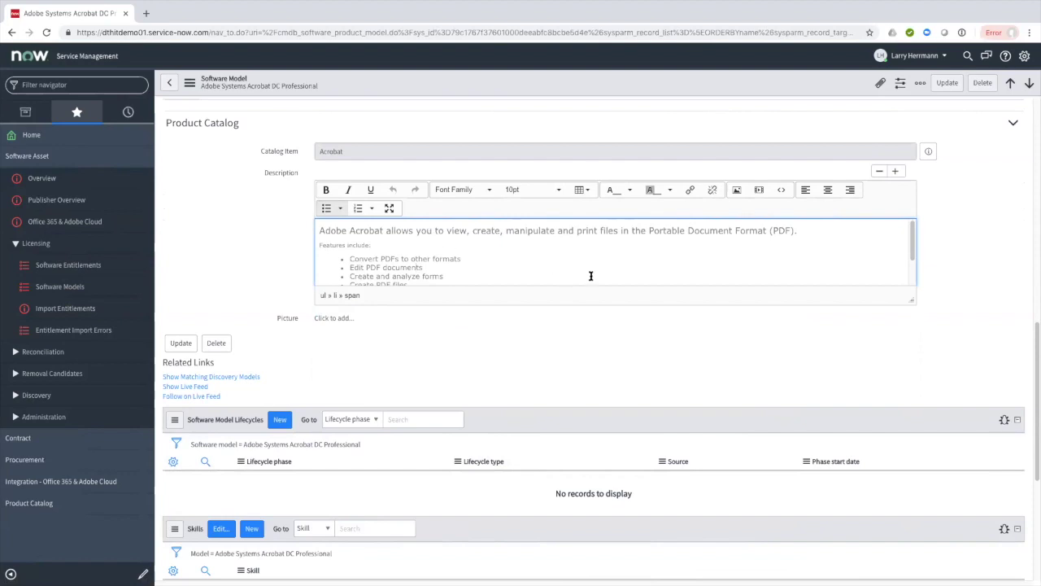
scroll(597, 310, "down", 1)
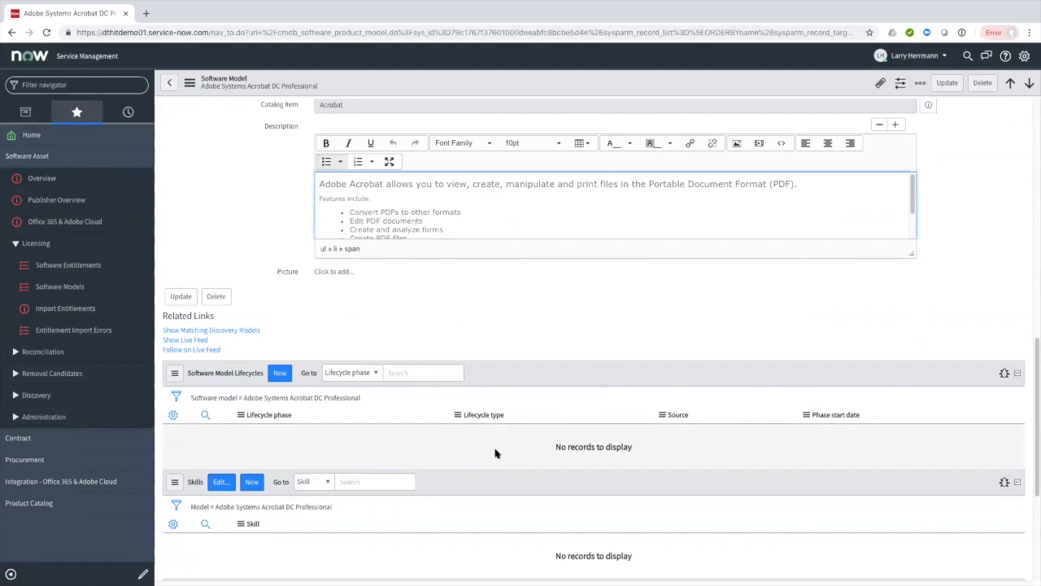
scroll(495, 454, "down", 1)
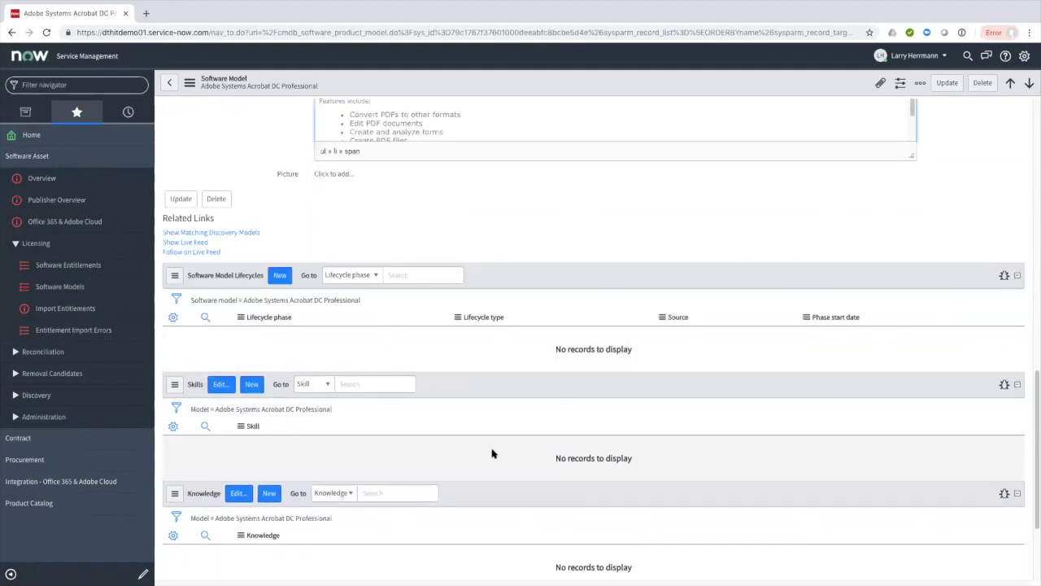
left_click(236, 493)
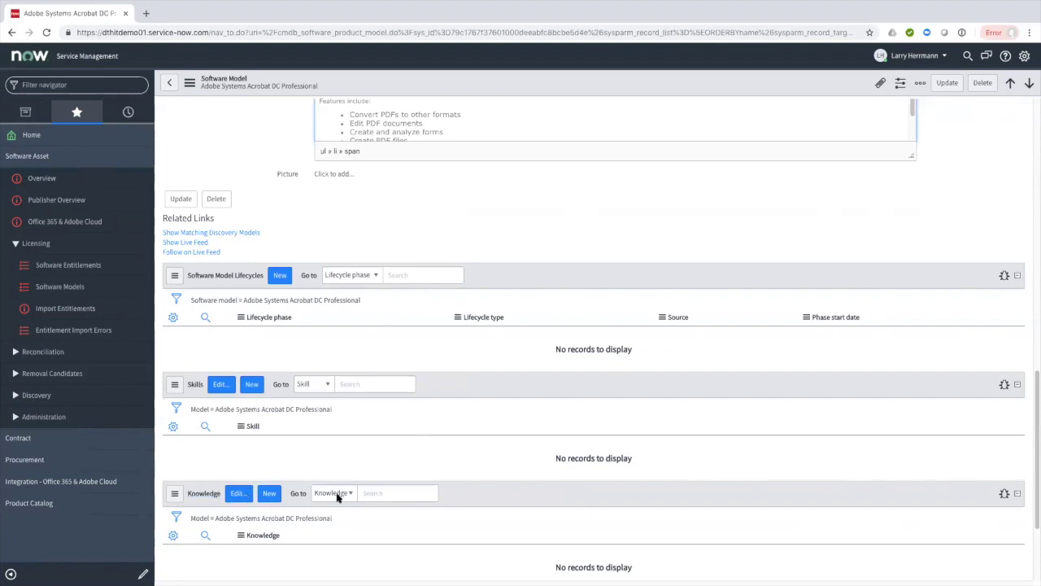
scroll(480, 413, "up", 7)
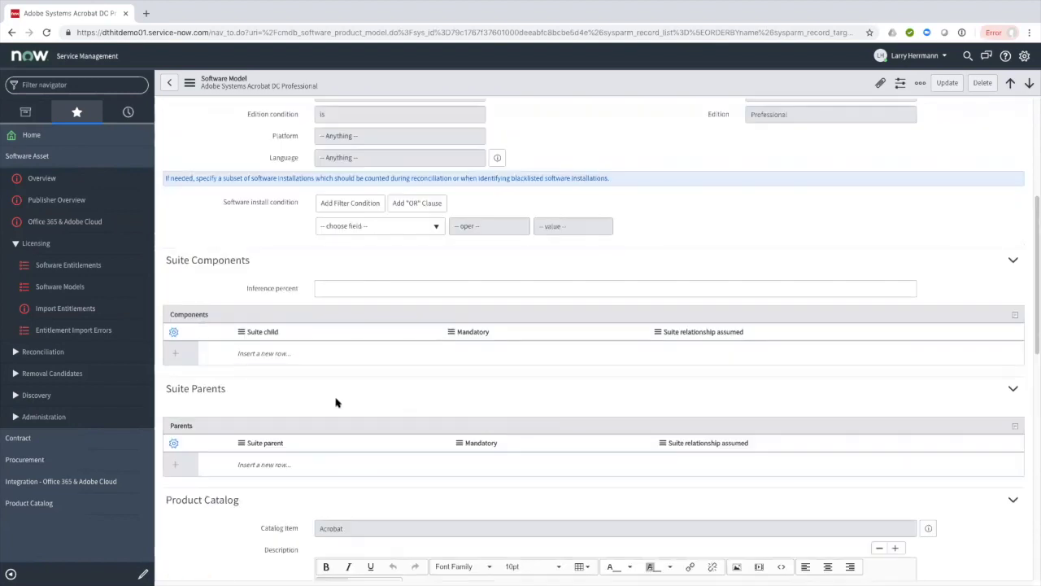
scroll(653, 269, "up", 5)
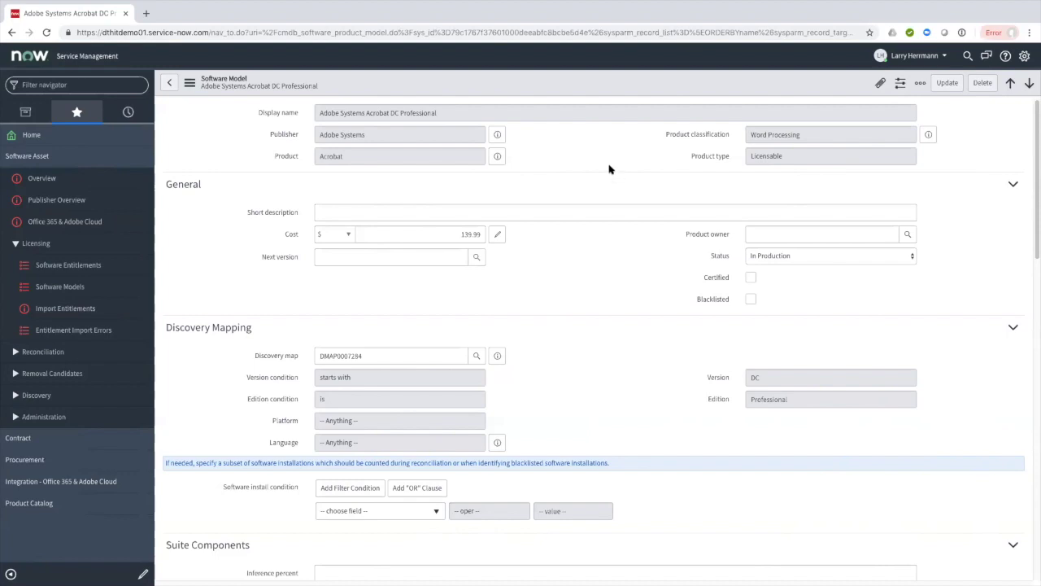
Open the ET10032 Microsoft Windows Server 2008 R2 Standard software entitlement and review its available license metrics and agreement types.
left_click(69, 267)
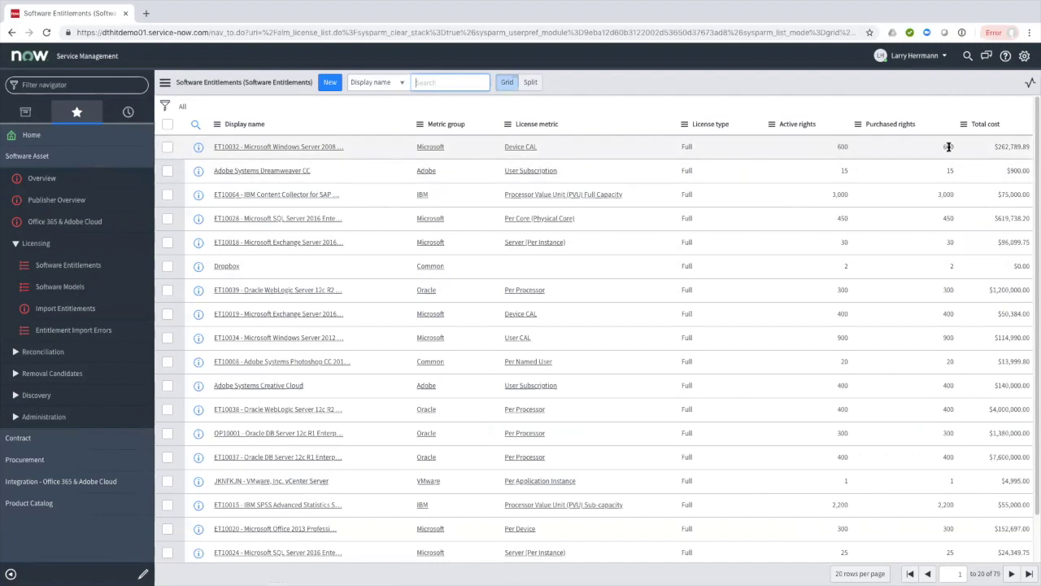
left_click(289, 150)
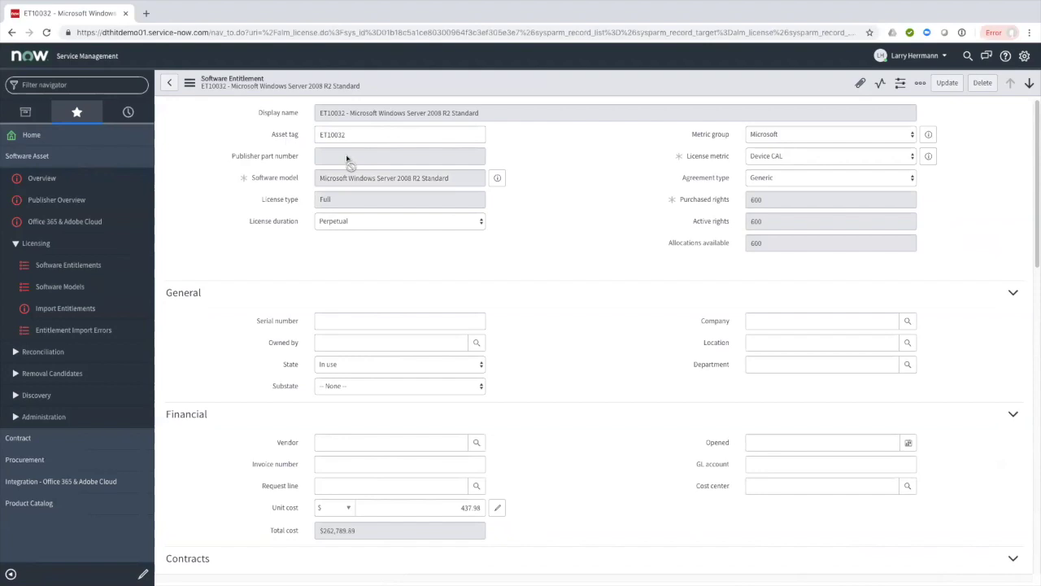
left_click(913, 157)
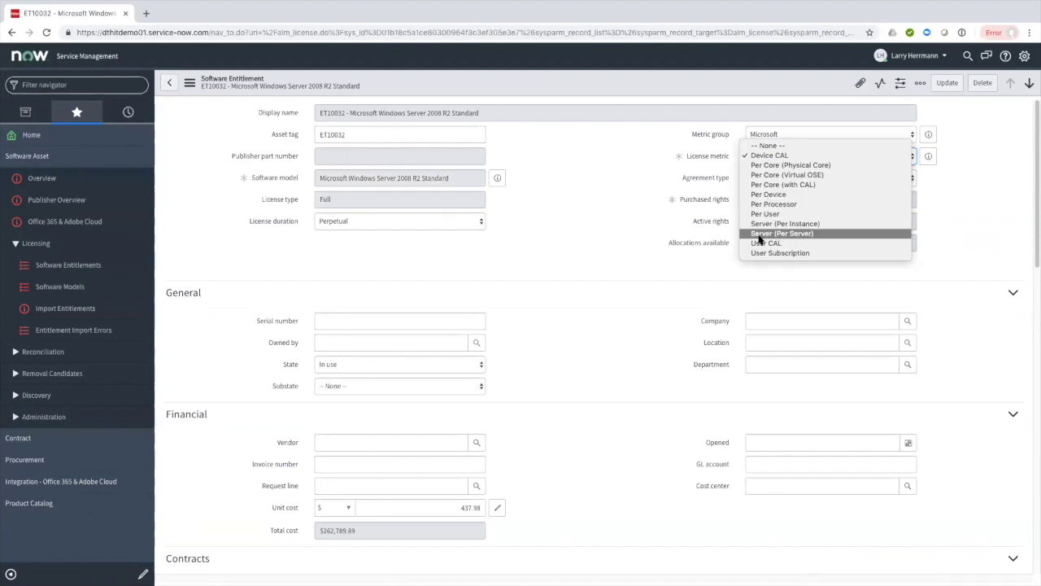
left_click(778, 160)
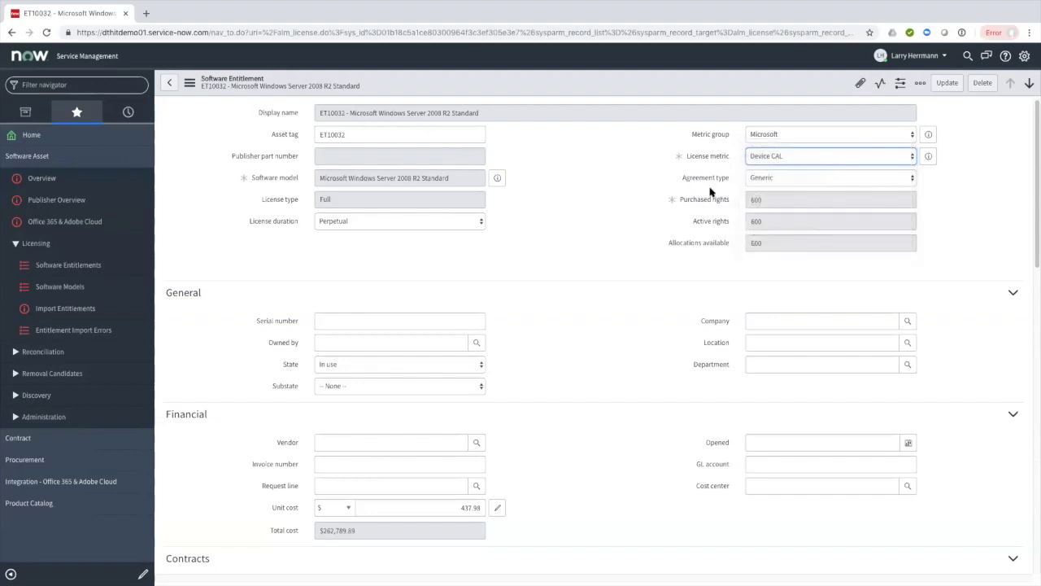
left_click(824, 179)
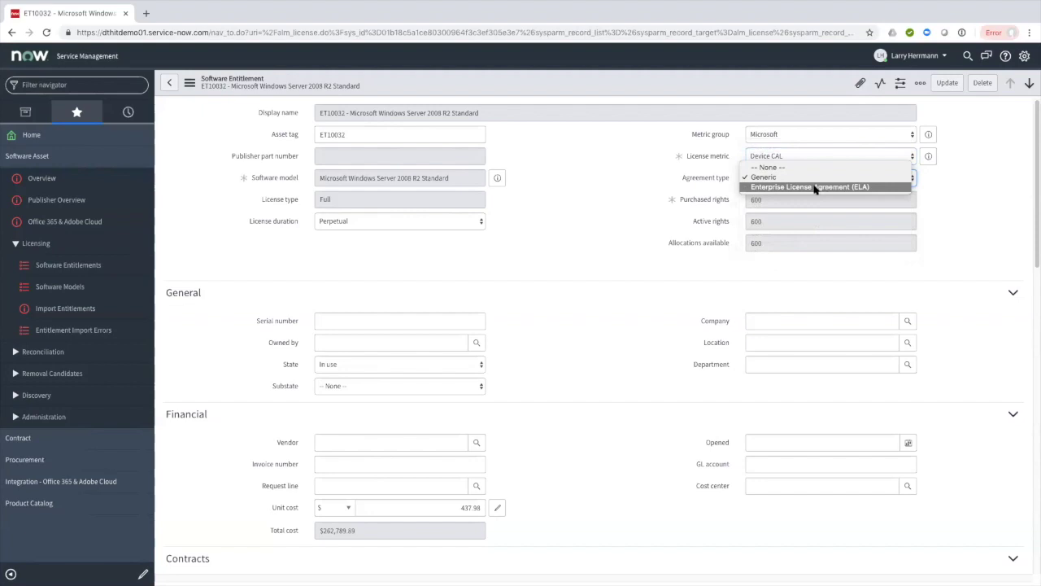
left_click(814, 182)
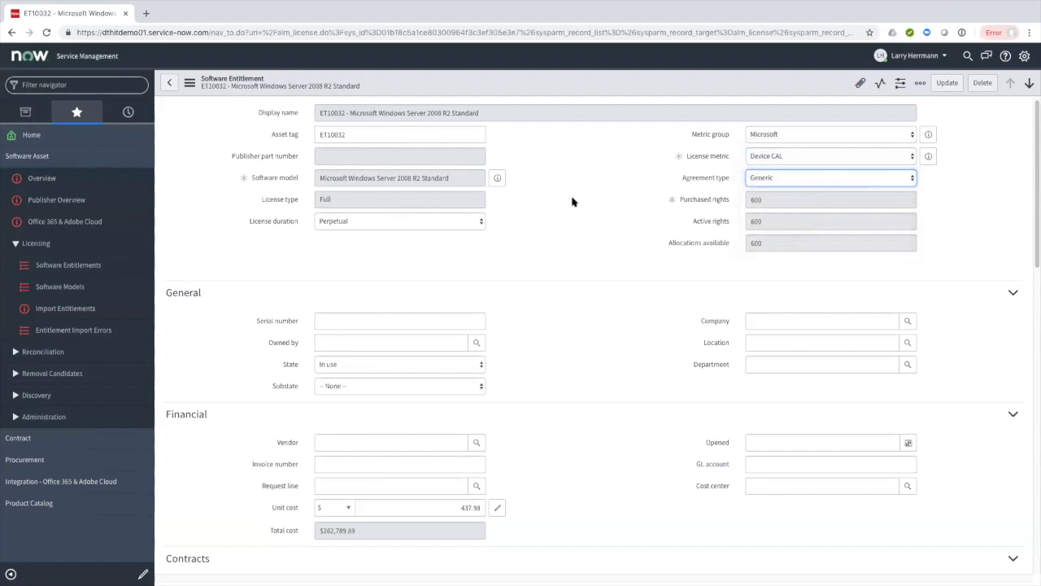
scroll(551, 261, "down", 1)
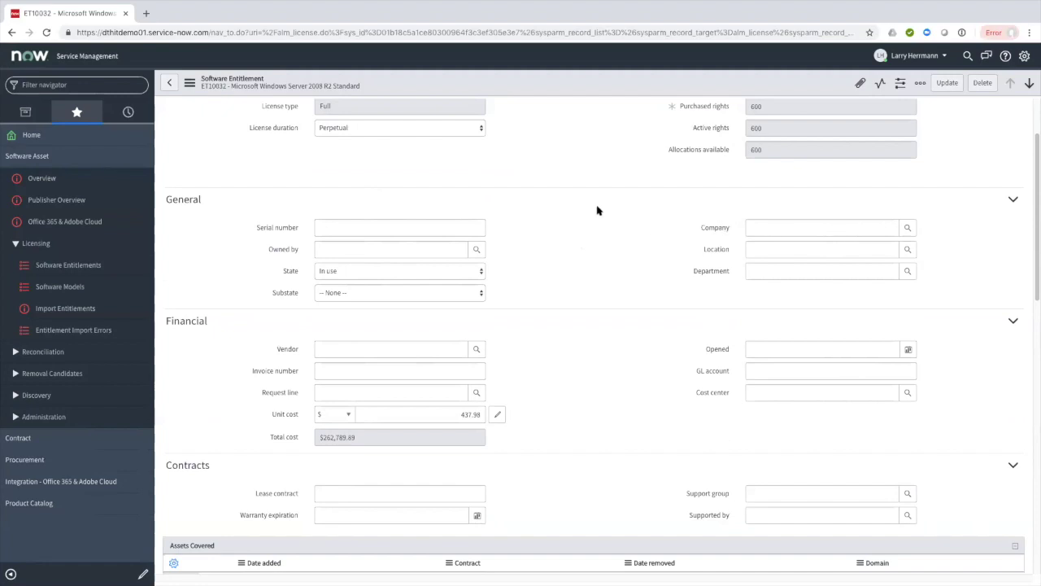
Review the software entitlement's General, Financial, Contracts and Device Allocations sections, and return to the start of the record.
scroll(610, 292, "down", 1)
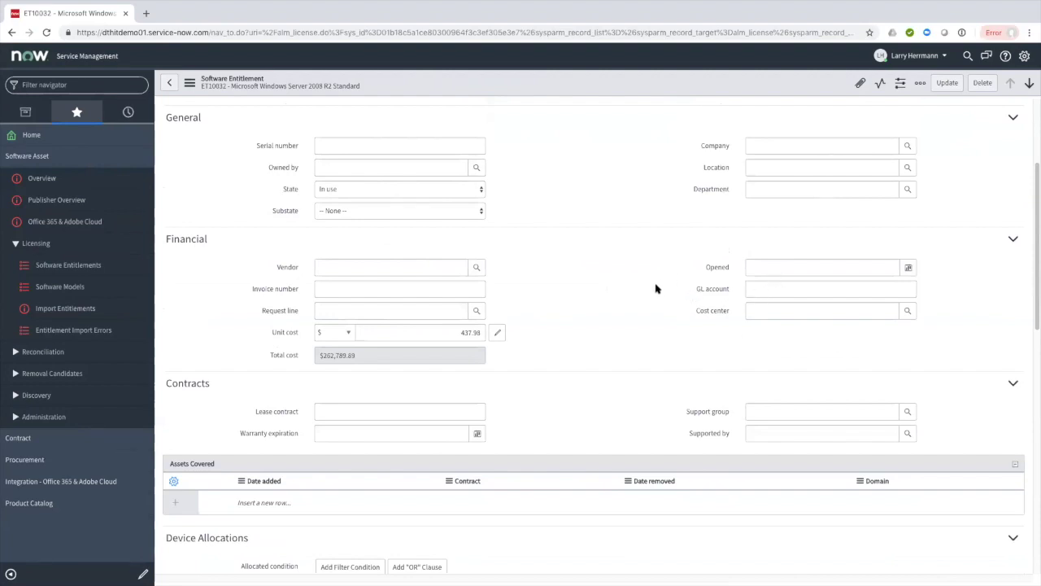
scroll(574, 283, "down", 1)
scroll(573, 283, "down", 1)
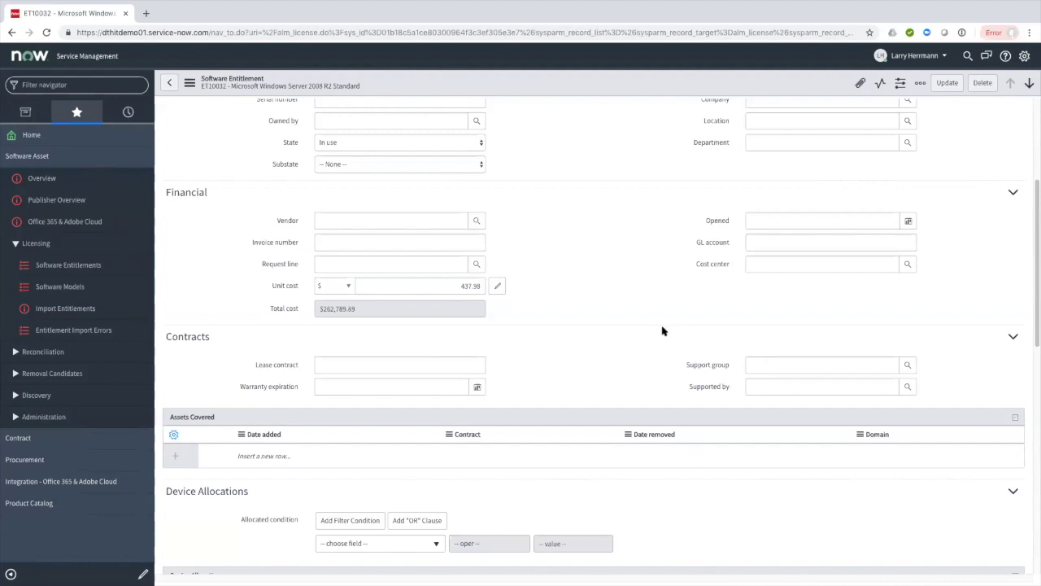
scroll(594, 325, "up", 3)
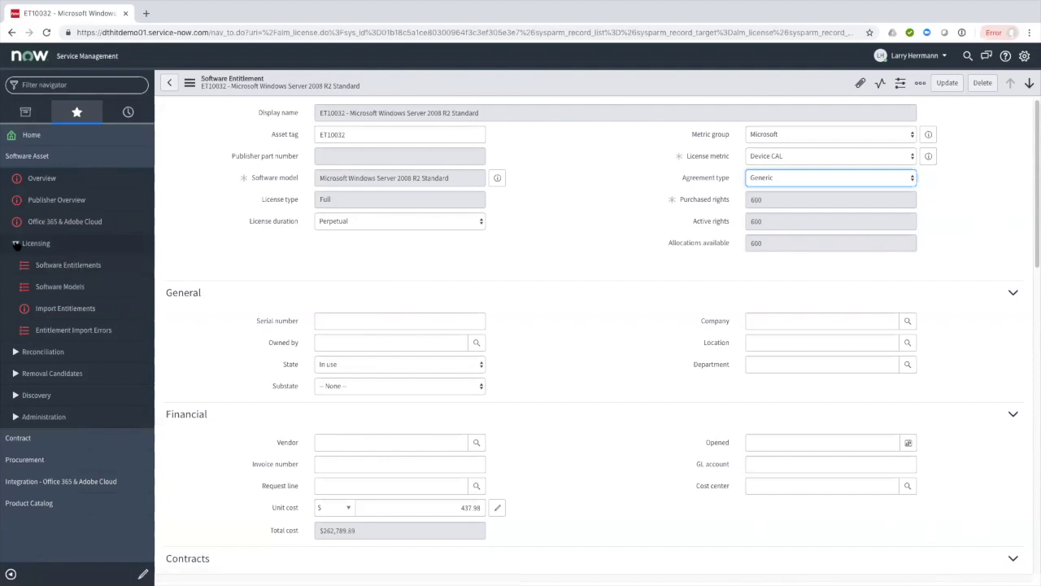
Open the License Position Report from the reconciliation lists to review compliance by software product.
left_click(17, 244)
left_click(48, 265)
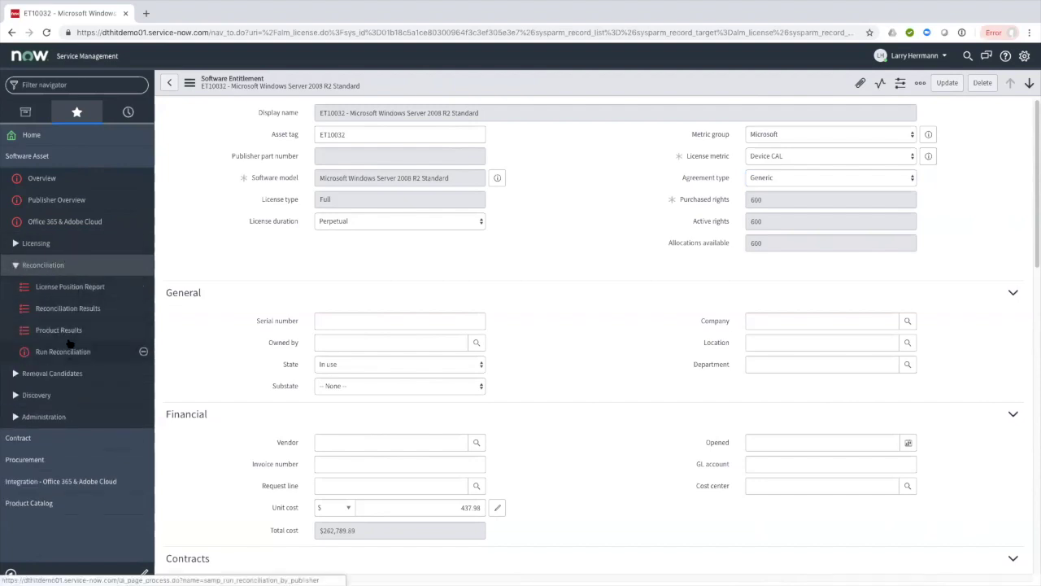
left_click(56, 291)
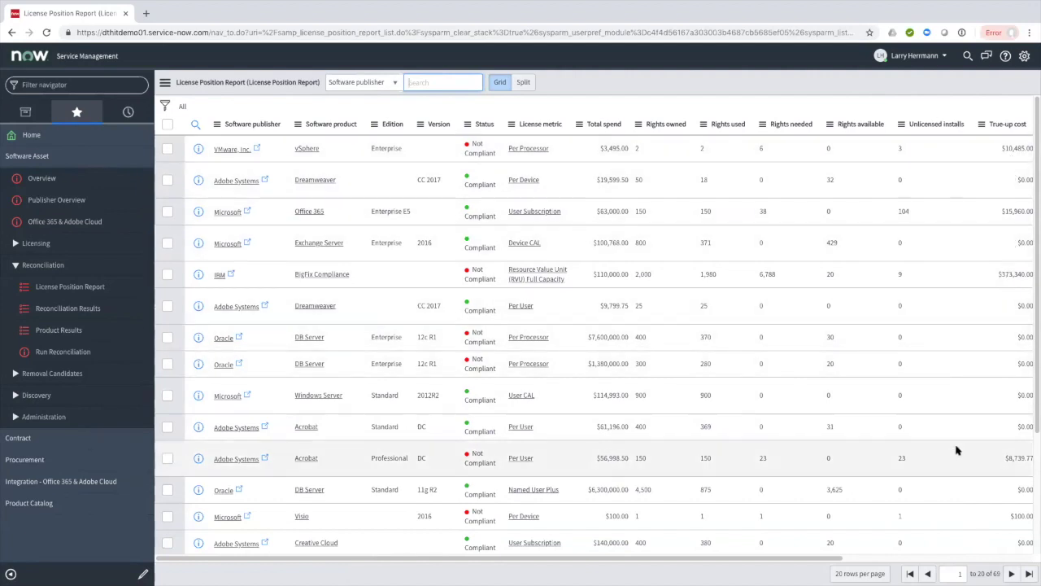
Open reconciliation result RR0001001 and review its product results.
left_click(83, 309)
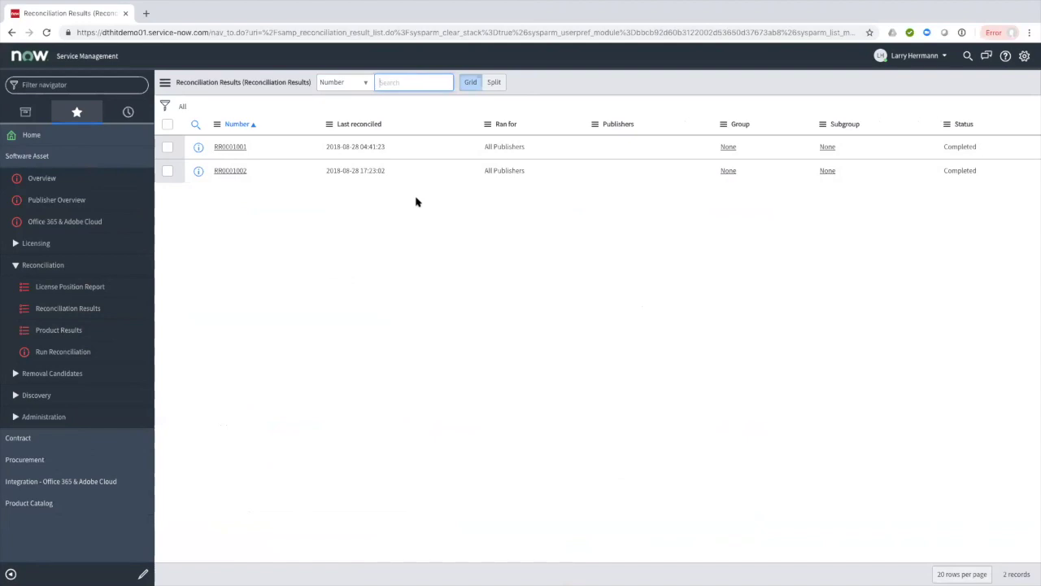
left_click(232, 151)
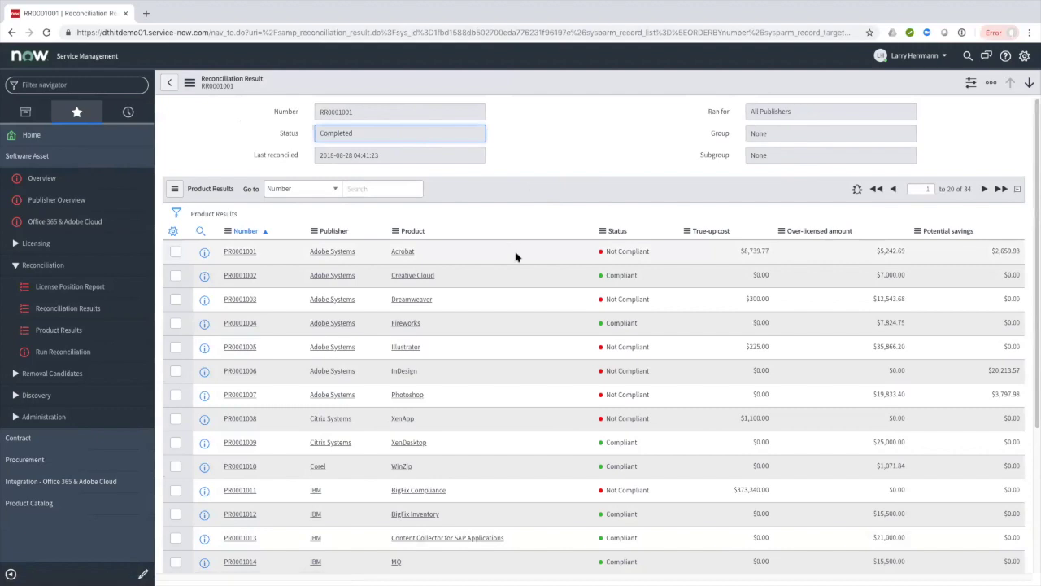
scroll(516, 257, "down", 1)
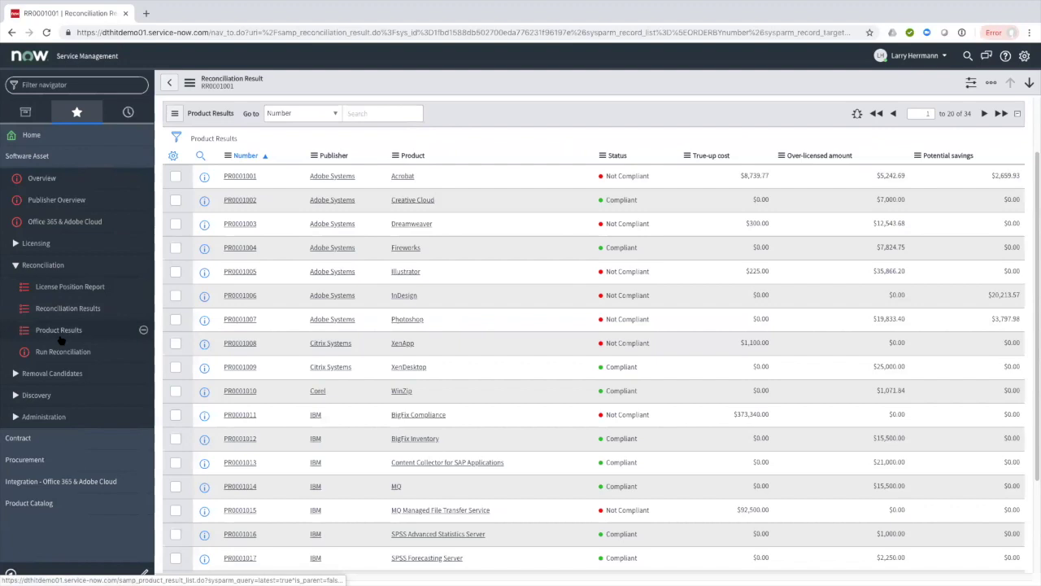
Set up a reconciliation run for the publisher Microsoft, grouped by Cost Center.
left_click(74, 356)
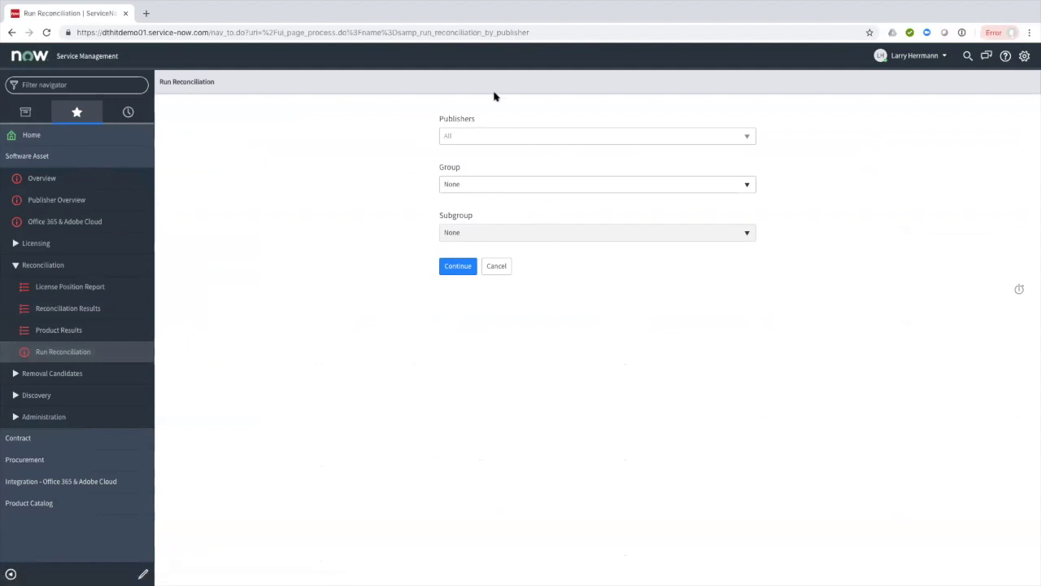
left_click(513, 140)
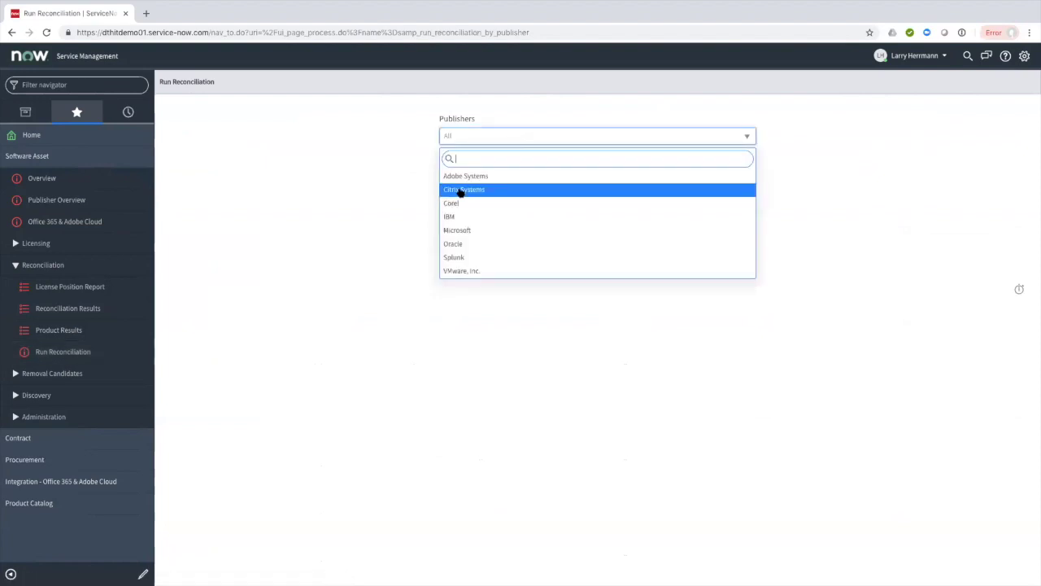
left_click(469, 232)
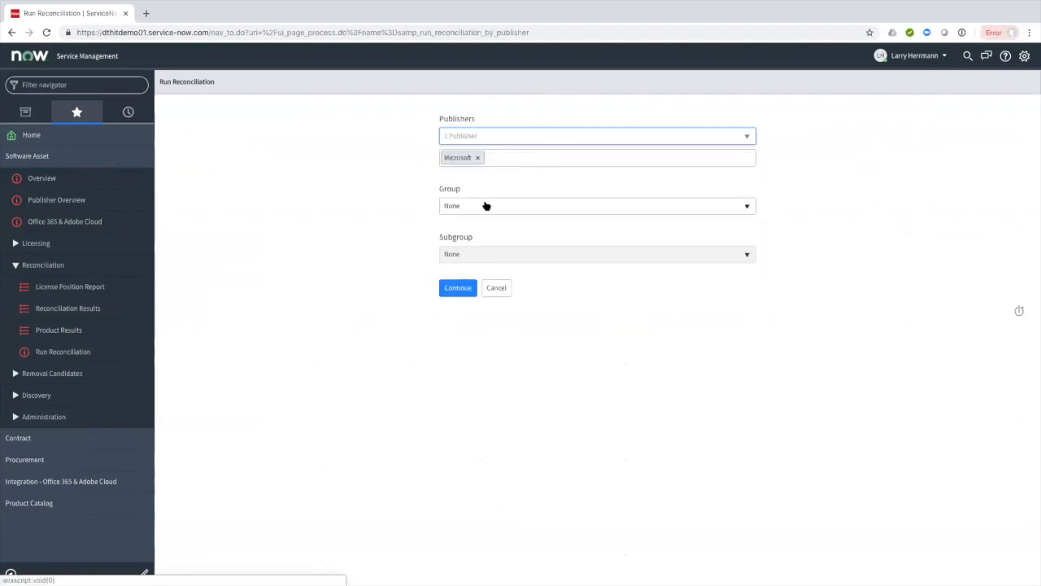
left_click(484, 204)
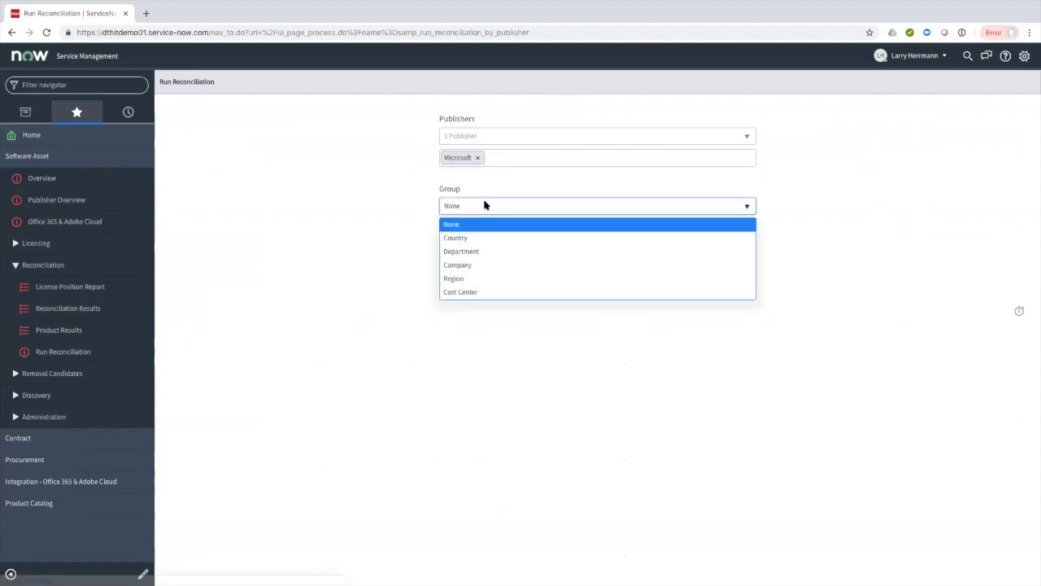
left_click(466, 293)
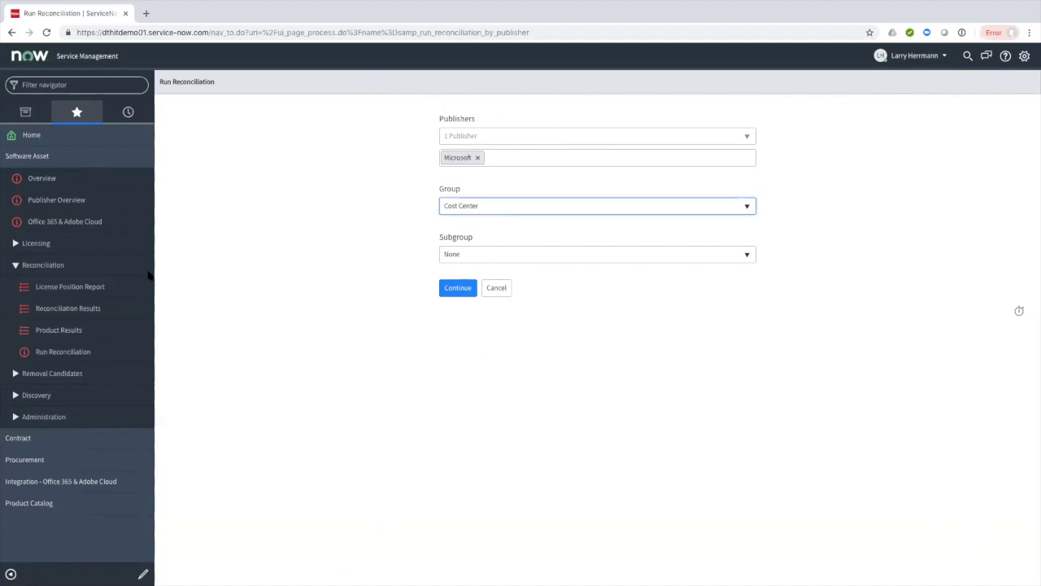
Review the Reclamation Candidates list and the Blacklisted Installations list under the removal candidates.
left_click(16, 375)
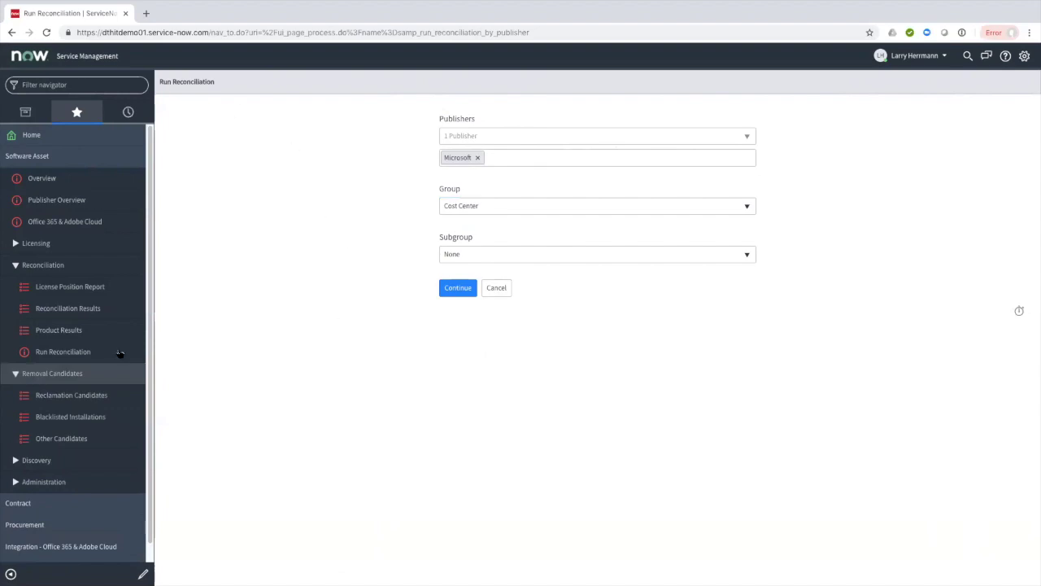
left_click(72, 395)
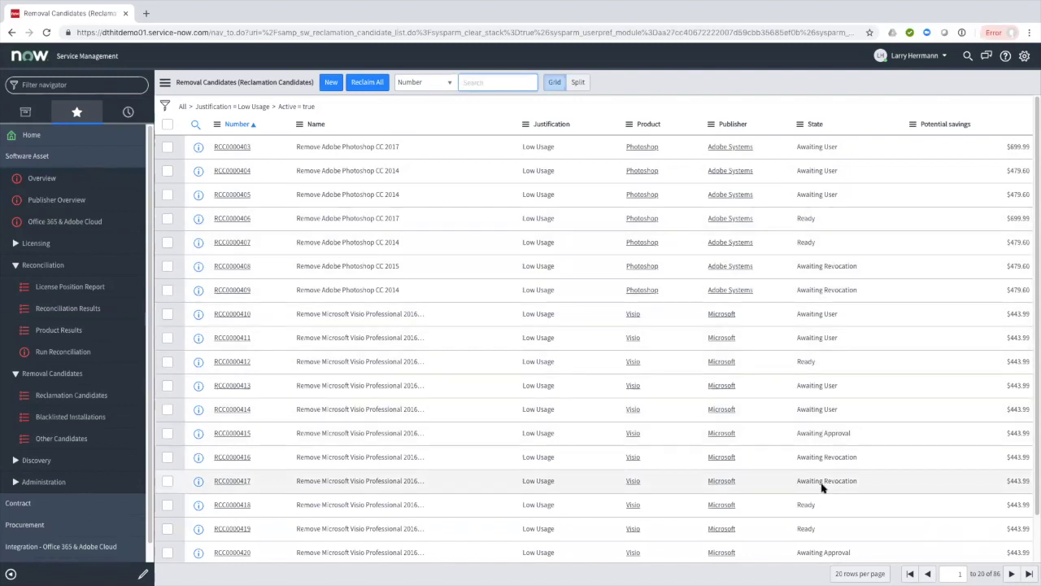
scroll(820, 475, "down", 1)
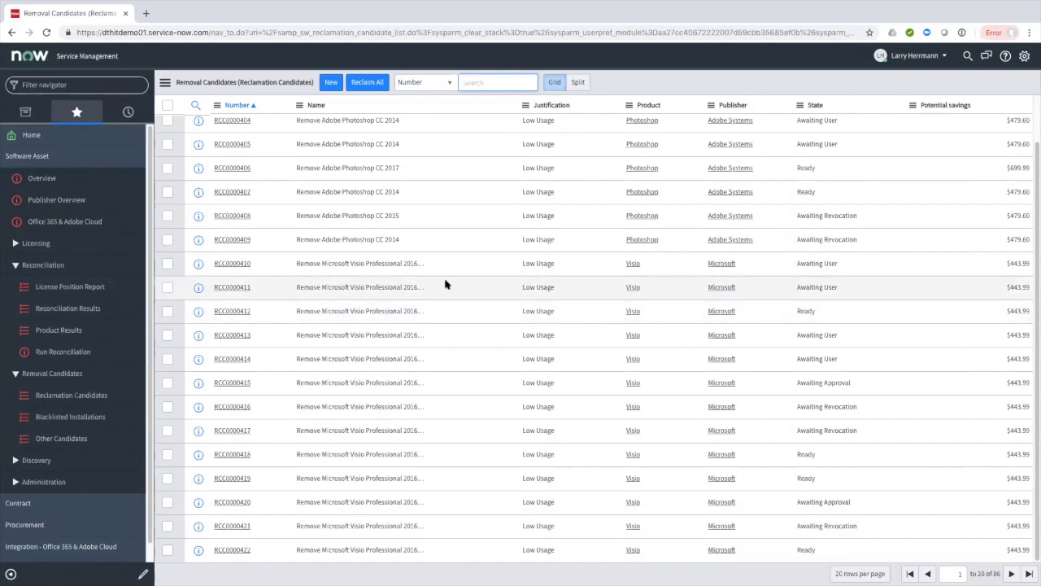
scroll(446, 283, "up", 2)
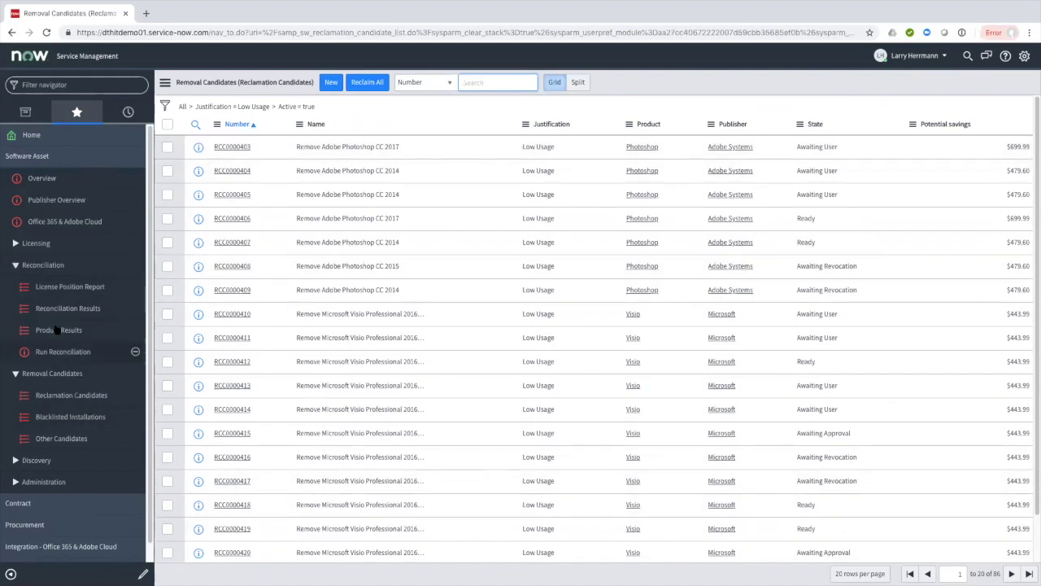
scroll(72, 301, "down", 1)
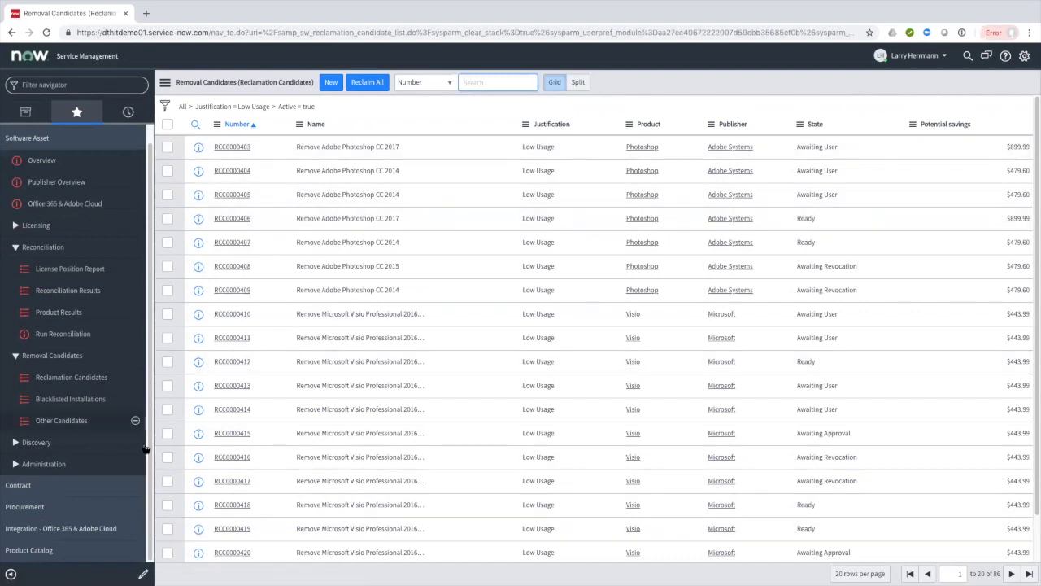
left_click(71, 399)
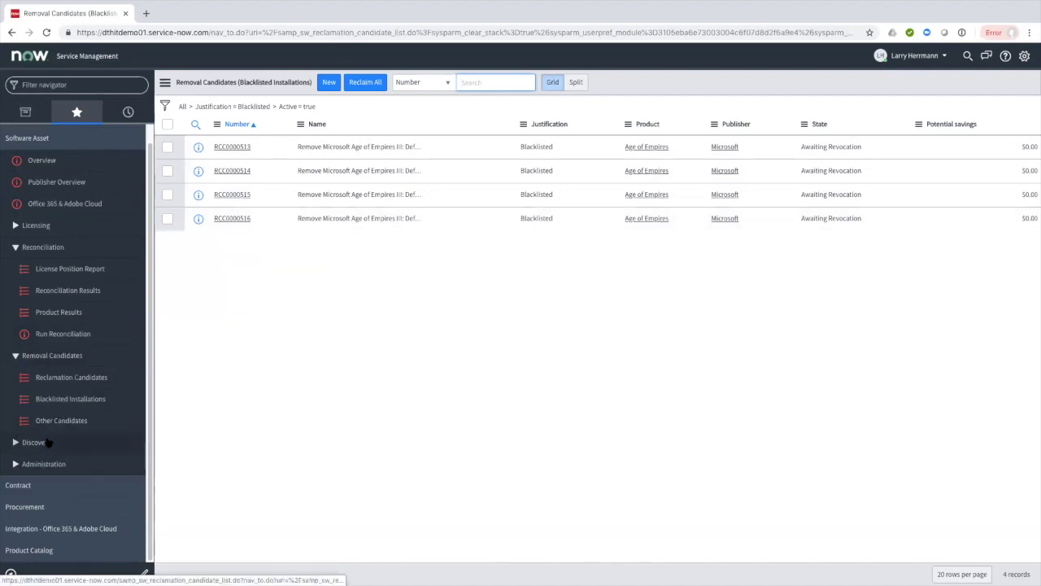
Examine the Splunk Enterprise 6.2.0.237341 software discovery model and check the list of new normalization suggestions.
left_click(12, 442)
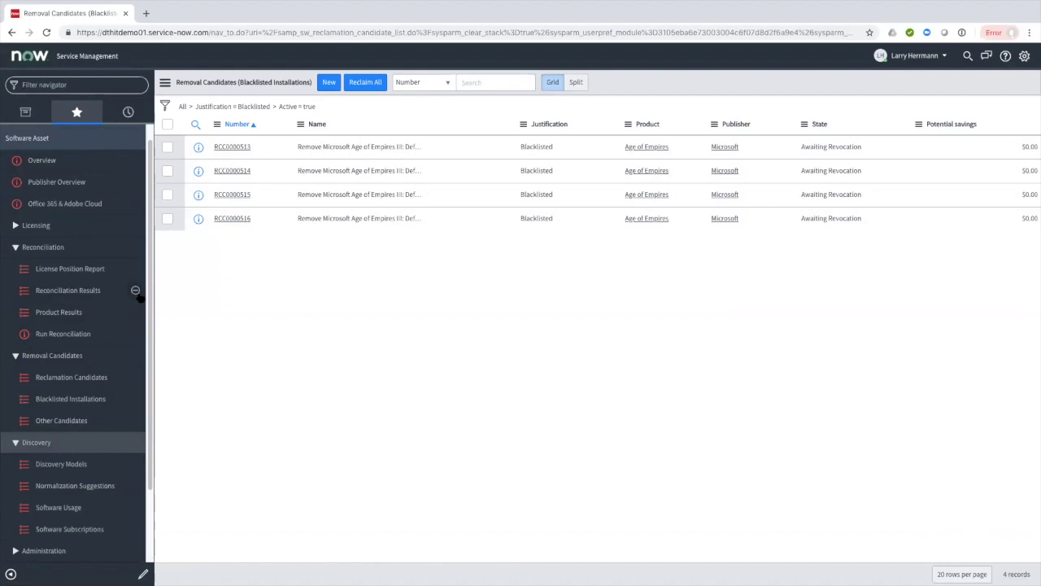
left_click_drag(149, 290, 151, 376)
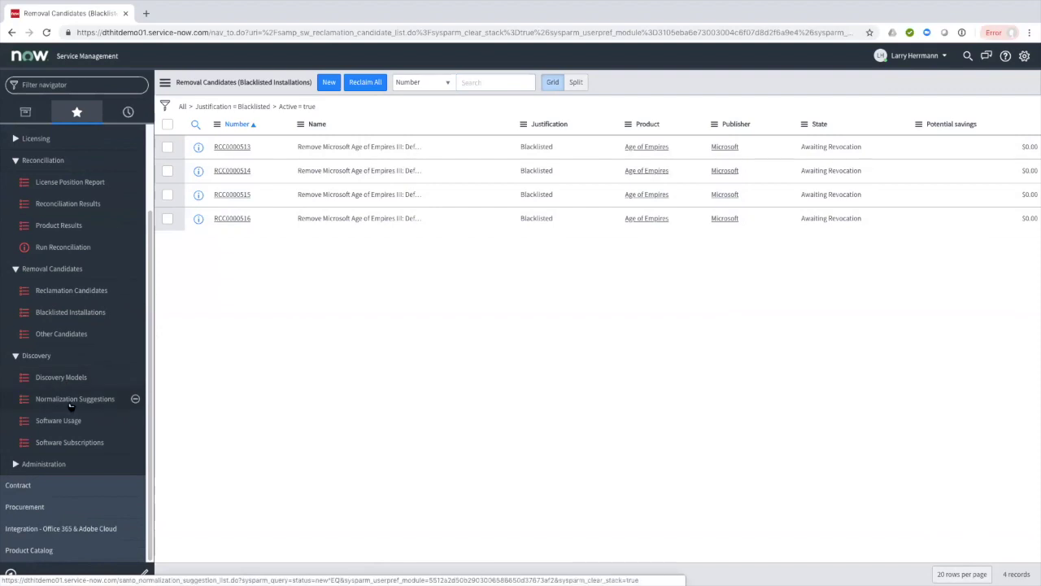
left_click(65, 378)
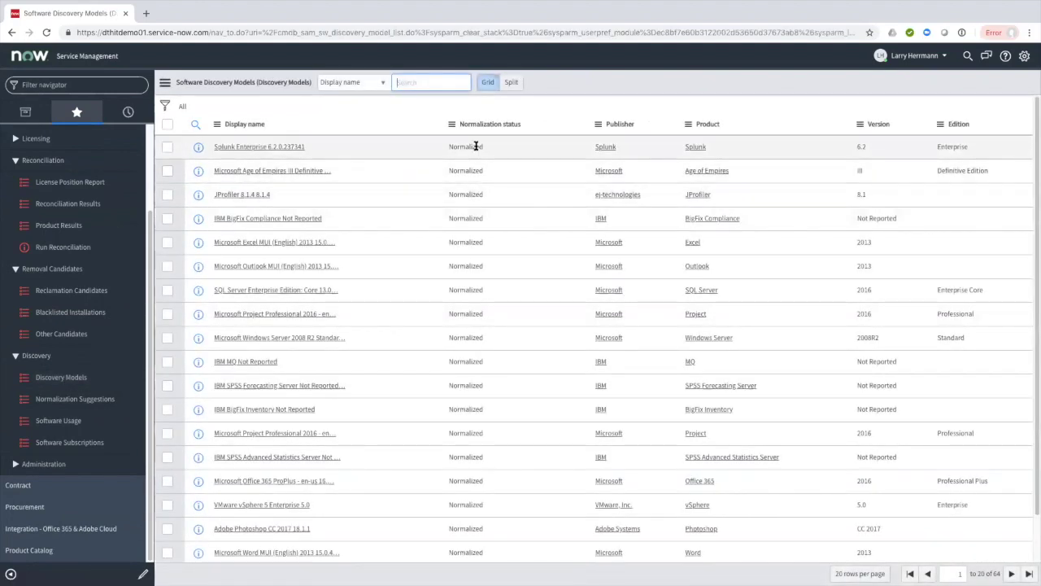
left_click(248, 147)
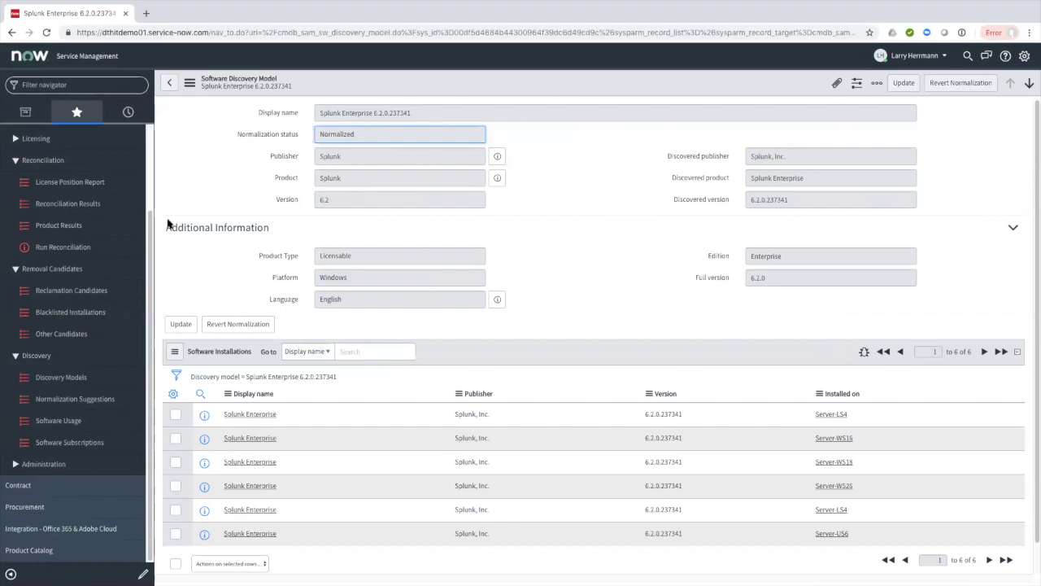
left_click(82, 406)
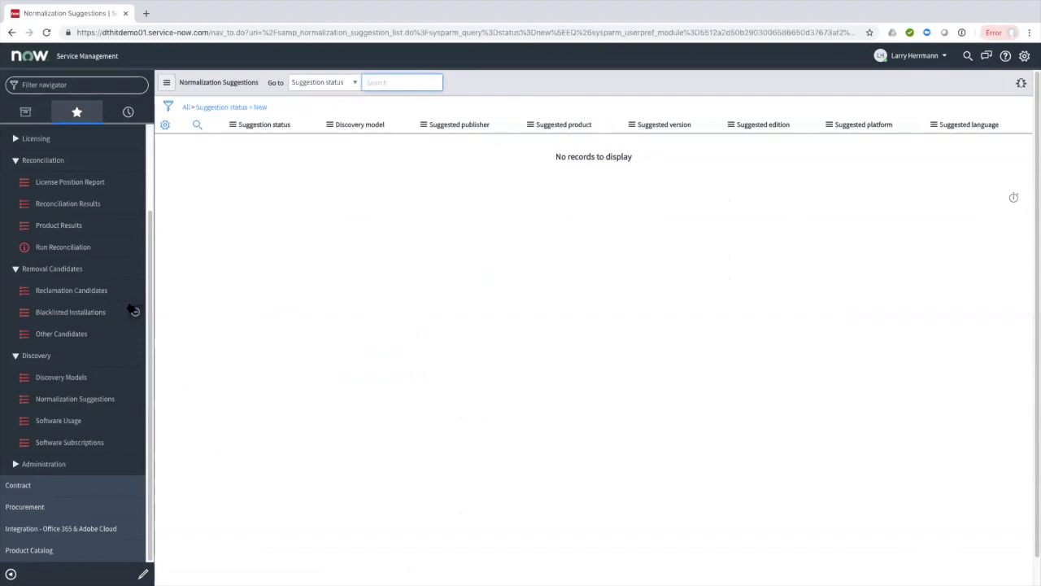
Look through the Software Asset administration options and open the list of reclamation rules.
left_click(16, 358)
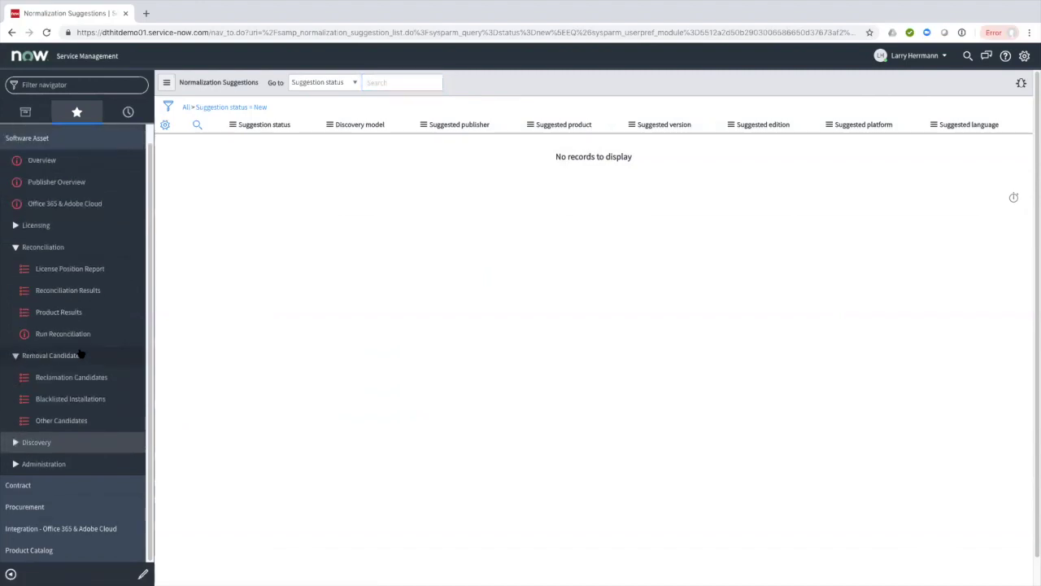
left_click(16, 465)
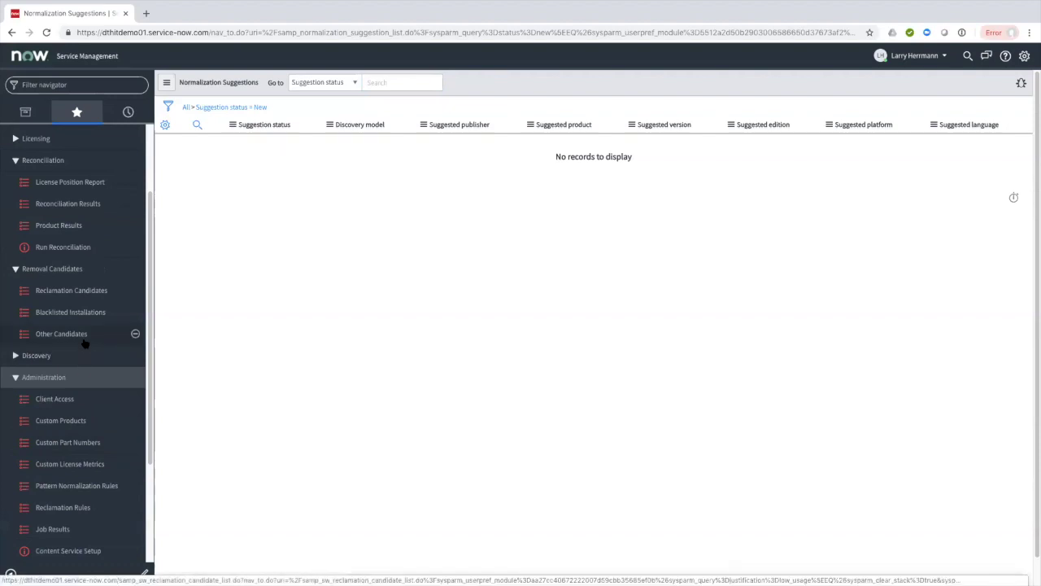
scroll(96, 348, "down", 1)
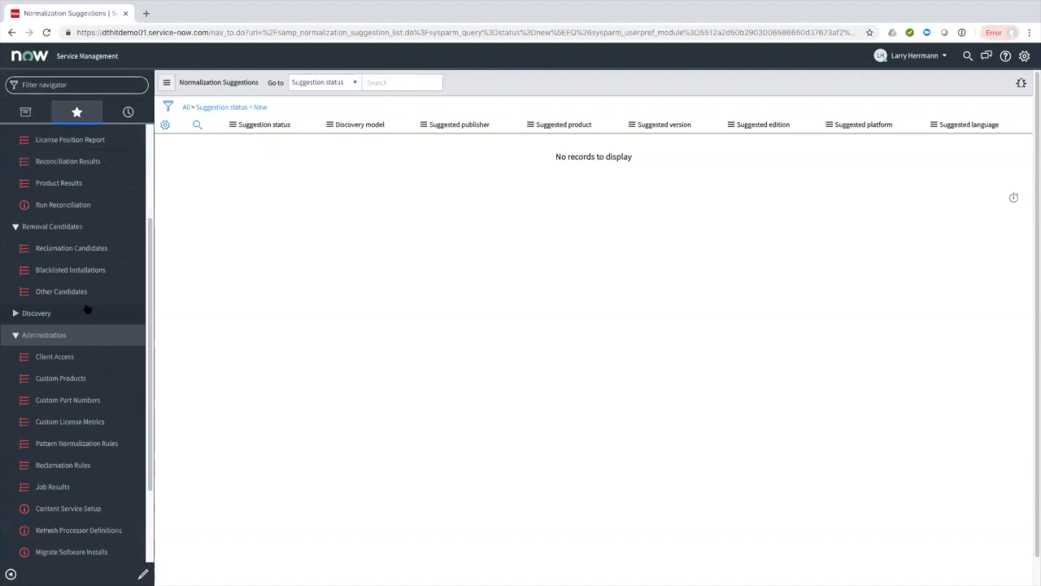
scroll(87, 309, "down", 1)
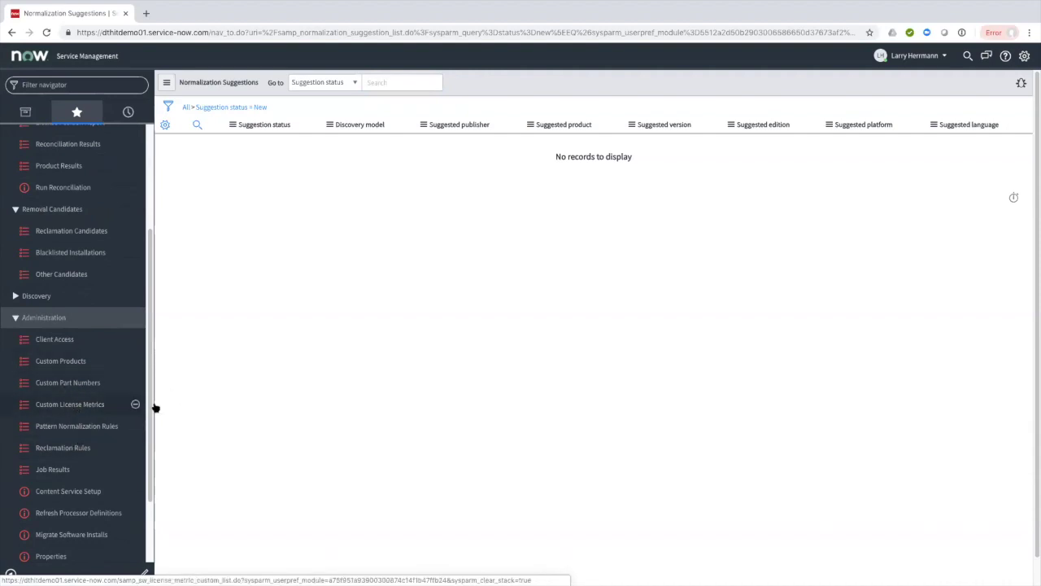
left_click(54, 447)
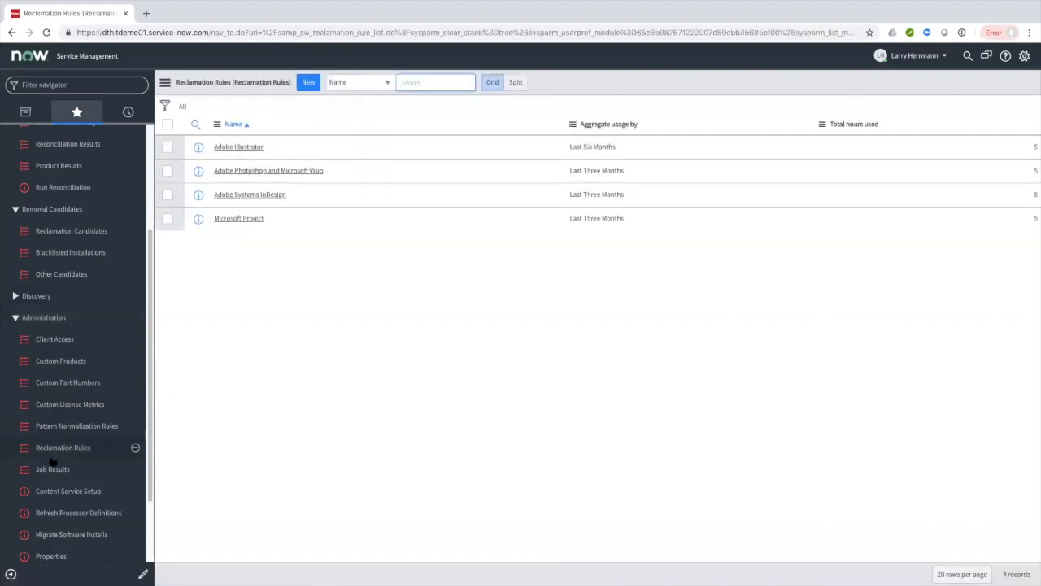
Open the Content Service Setup, accept the opt-in agreement and opt in to the Software Asset Management Content Service.
scroll(70, 406, "down", 2)
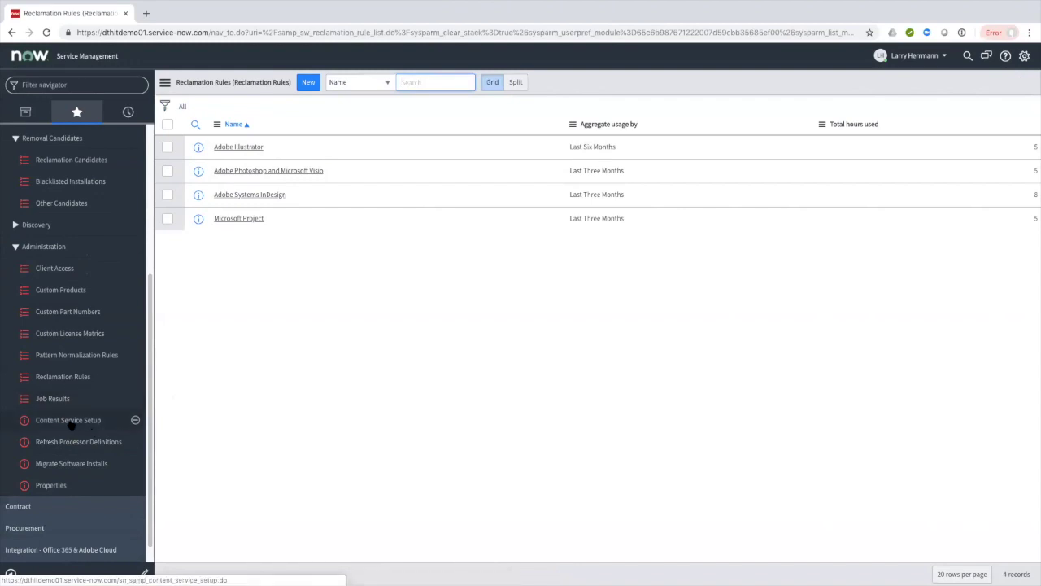
left_click(70, 420)
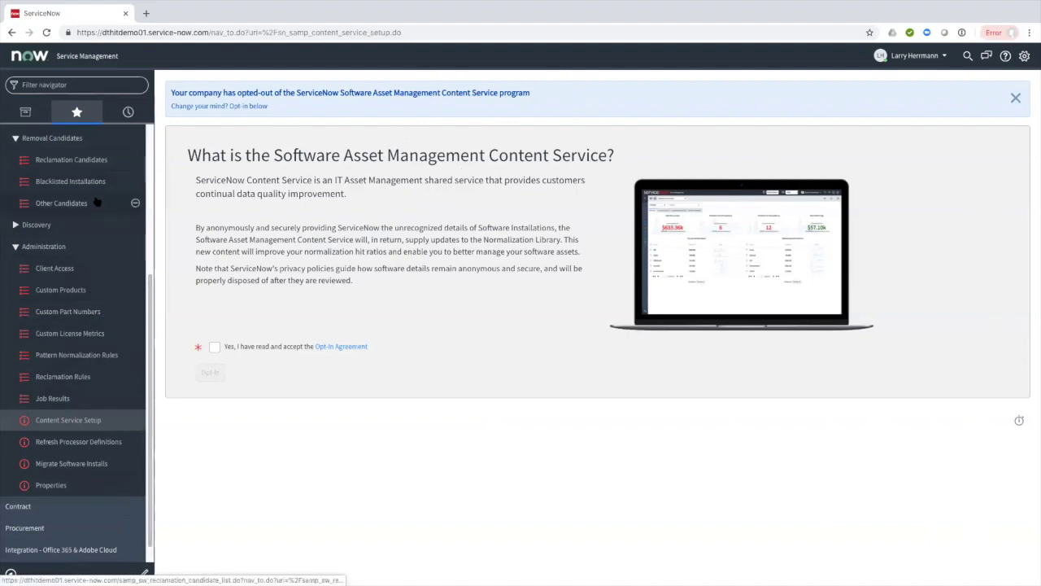
scroll(93, 372, "up", 1)
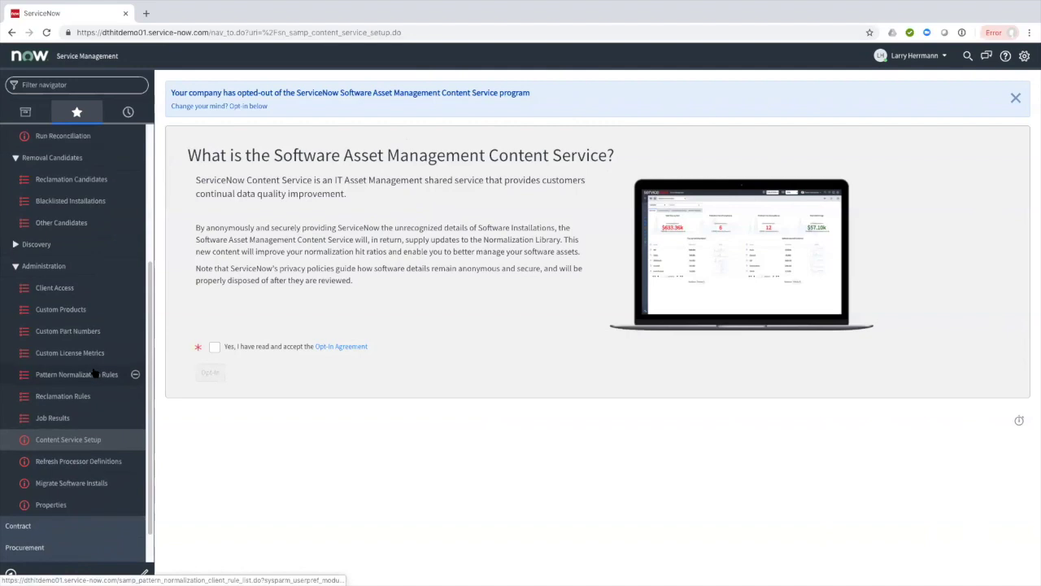
scroll(85, 309, "up", 4)
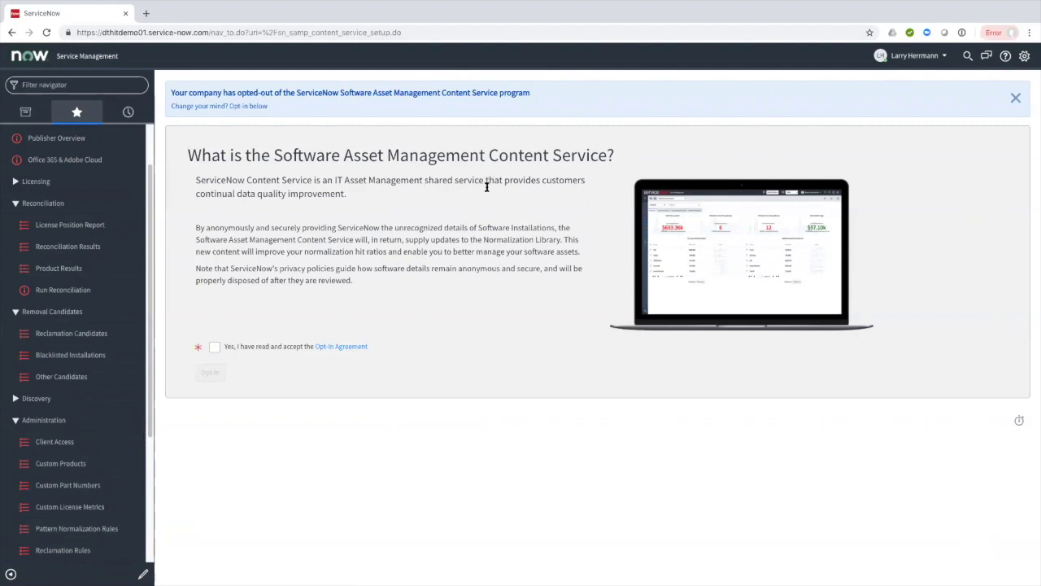
left_click(215, 347)
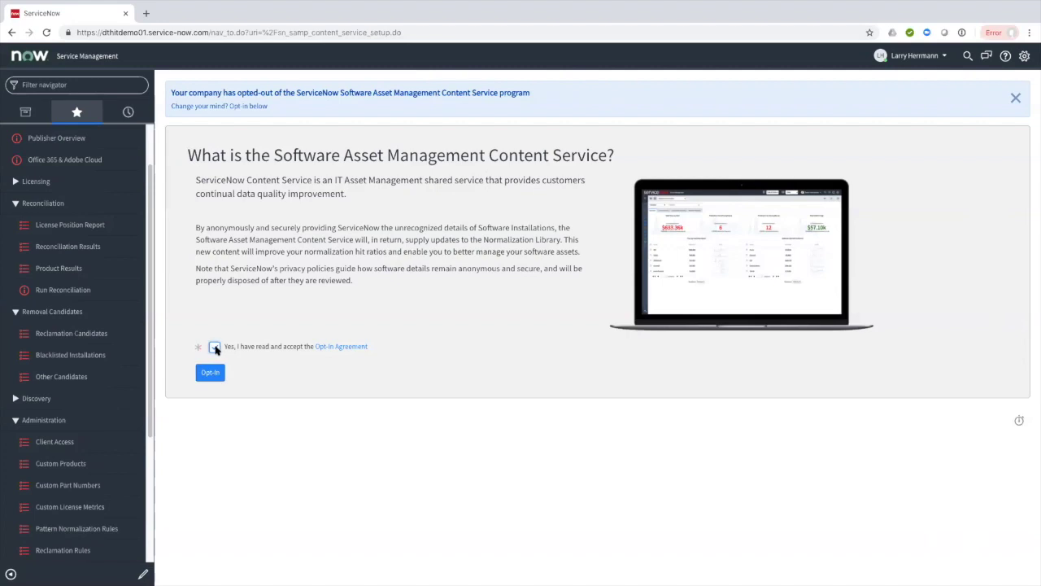
left_click(211, 374)
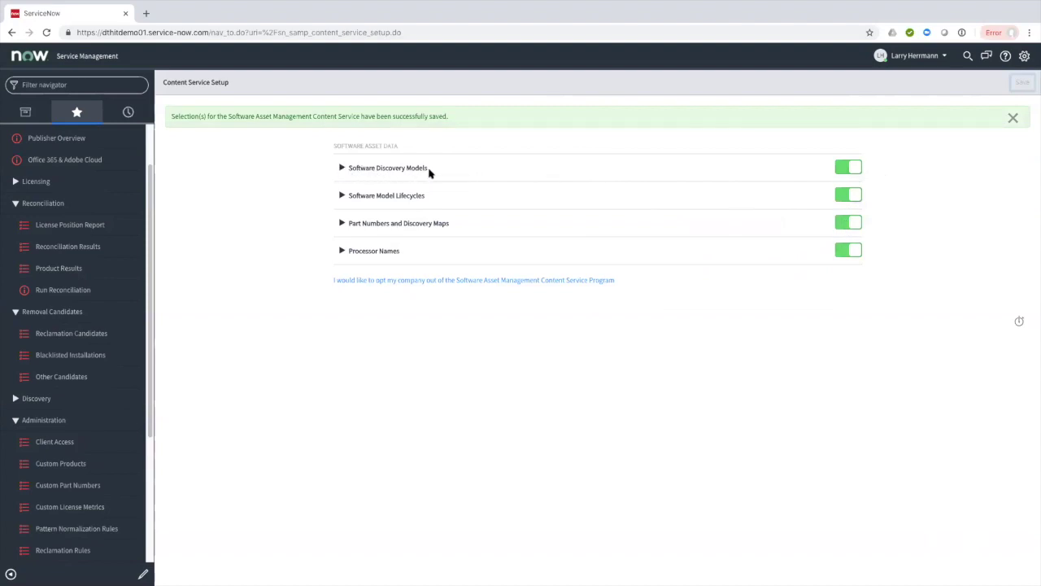
Expand the Software Discovery Models, Software Model Lifecycles, Part Numbers and Discovery Maps, and Processor Names descriptions, and dismiss the saved-selections notice.
left_click(342, 169)
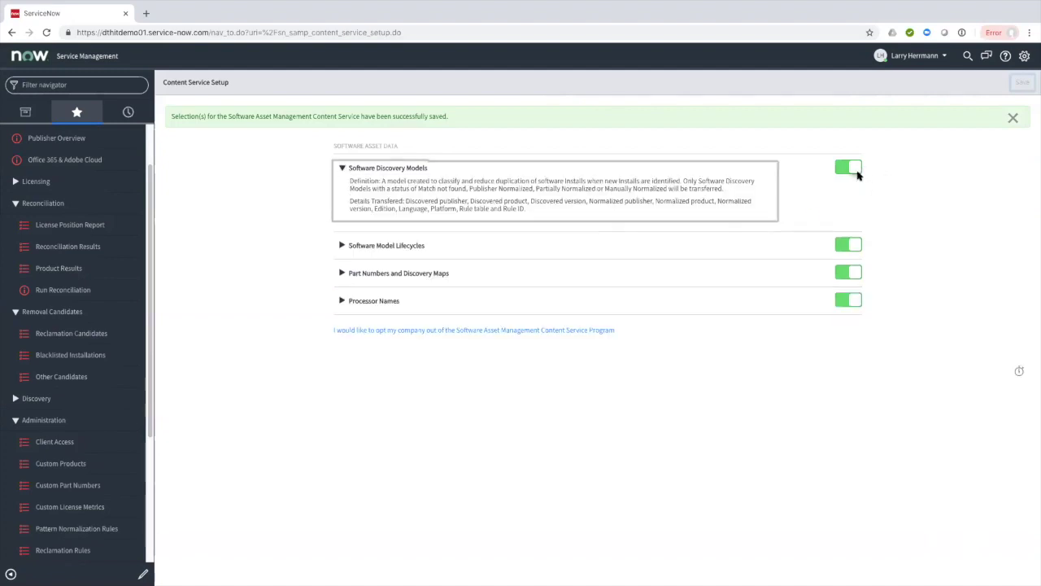
left_click(341, 246)
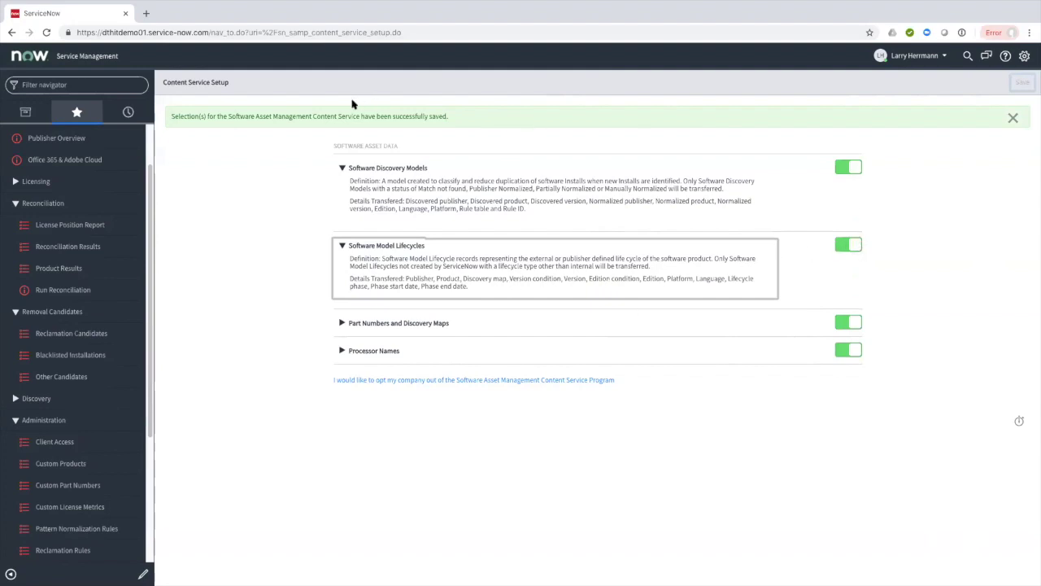
left_click(342, 324)
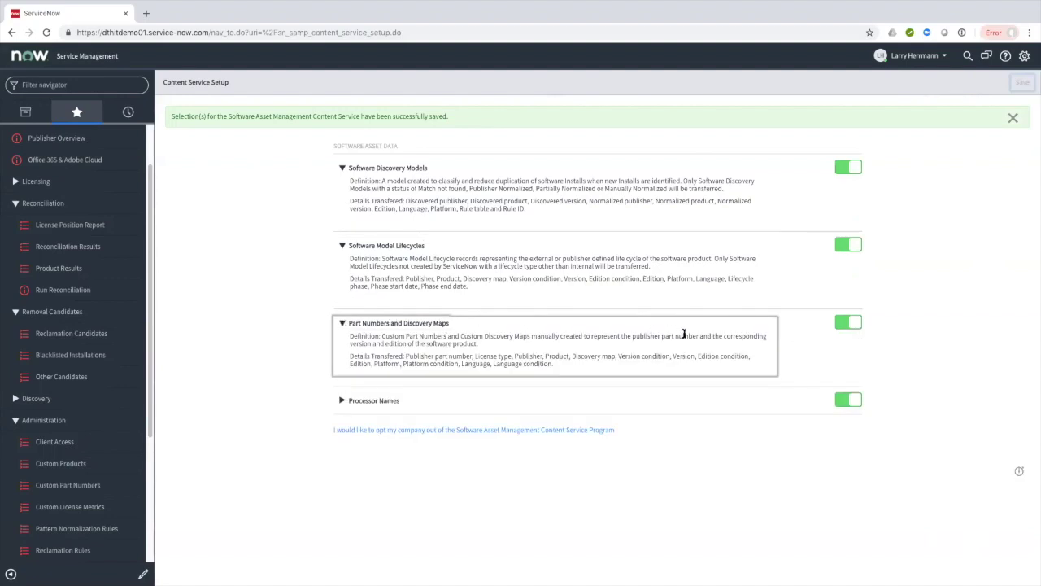
left_click(342, 400)
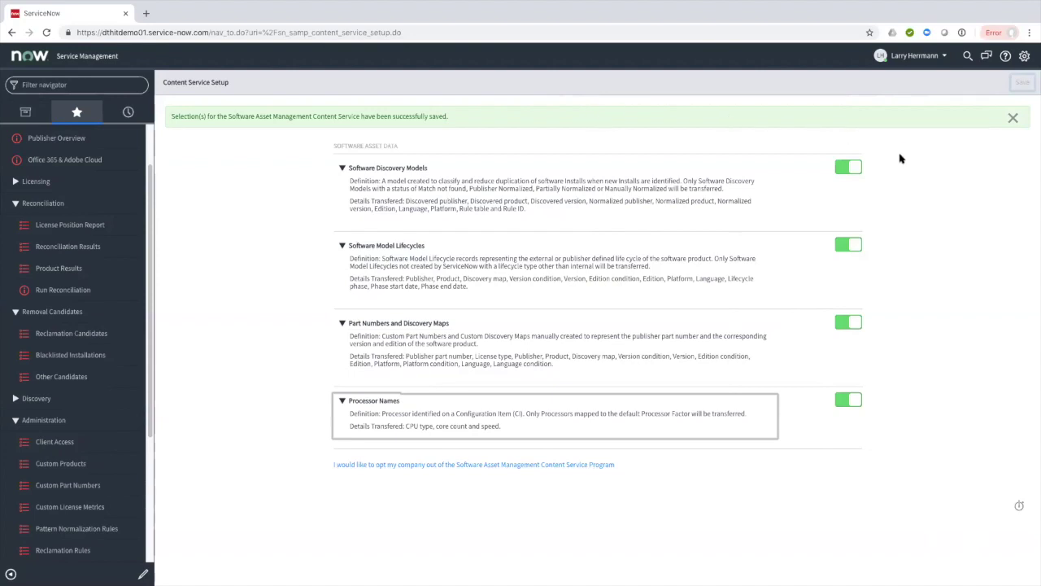
left_click(1013, 120)
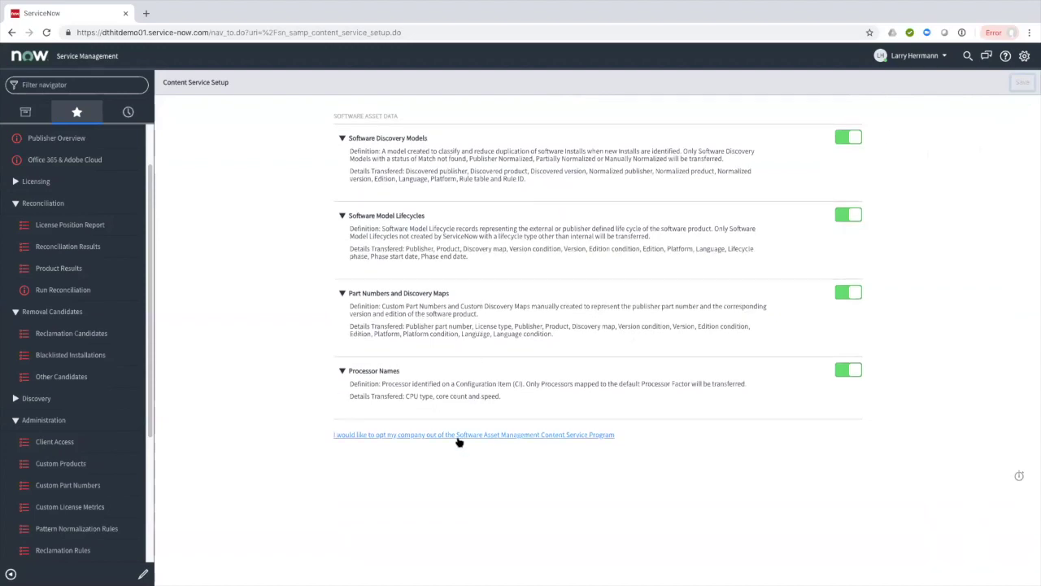
Opt the company out of the Software Asset Management Content Service, and opt back in after accepting the Opt-in Agreement.
left_click(460, 437)
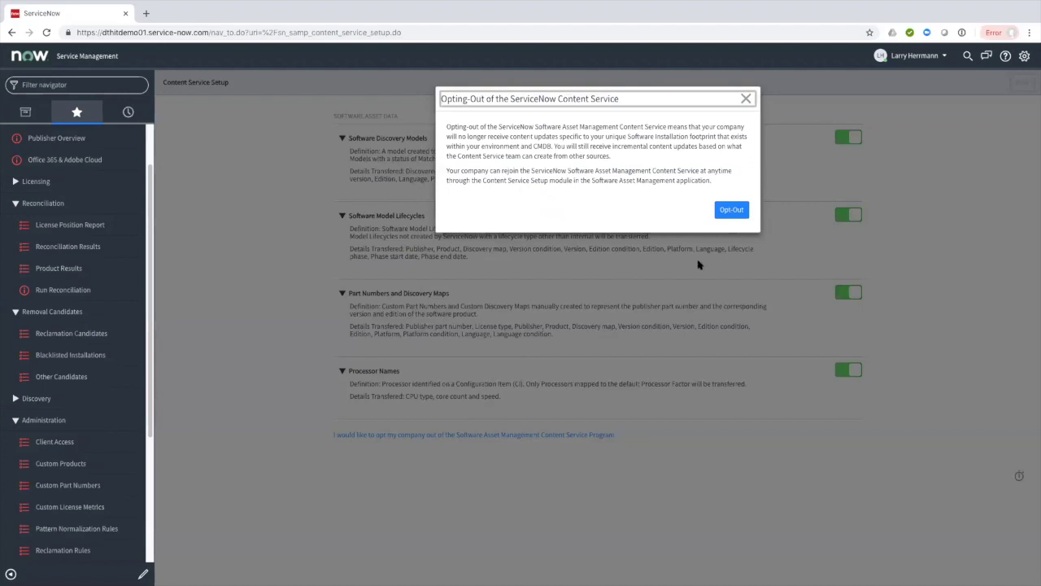
left_click(730, 211)
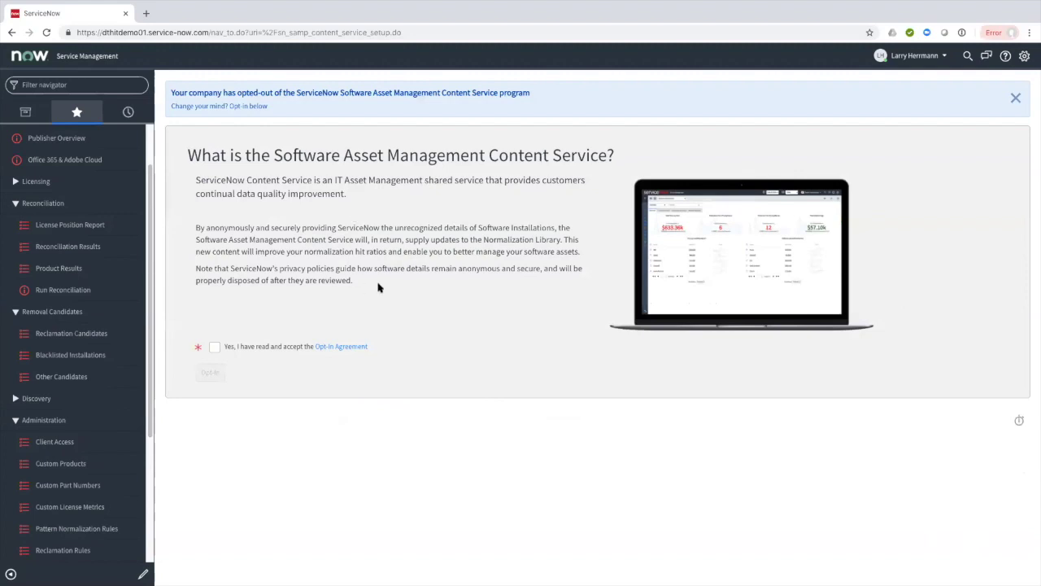
left_click(214, 347)
left_click(213, 372)
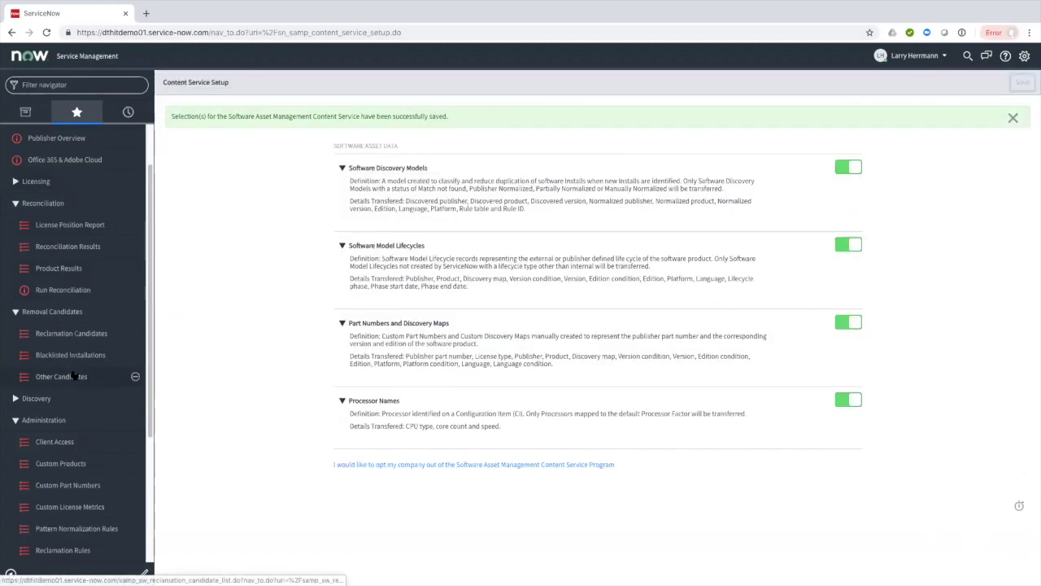
Open the software discovery models list, examine the Microsoft Age of Empires III Definitive Edition record and return to the list.
scroll(73, 376, "down", 5)
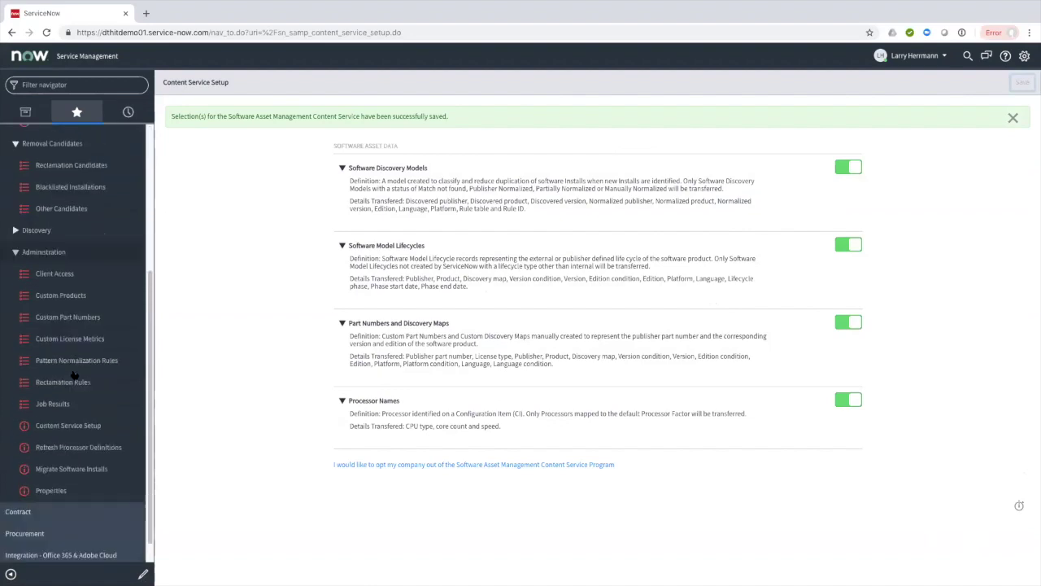
left_click(13, 232)
left_click(46, 252)
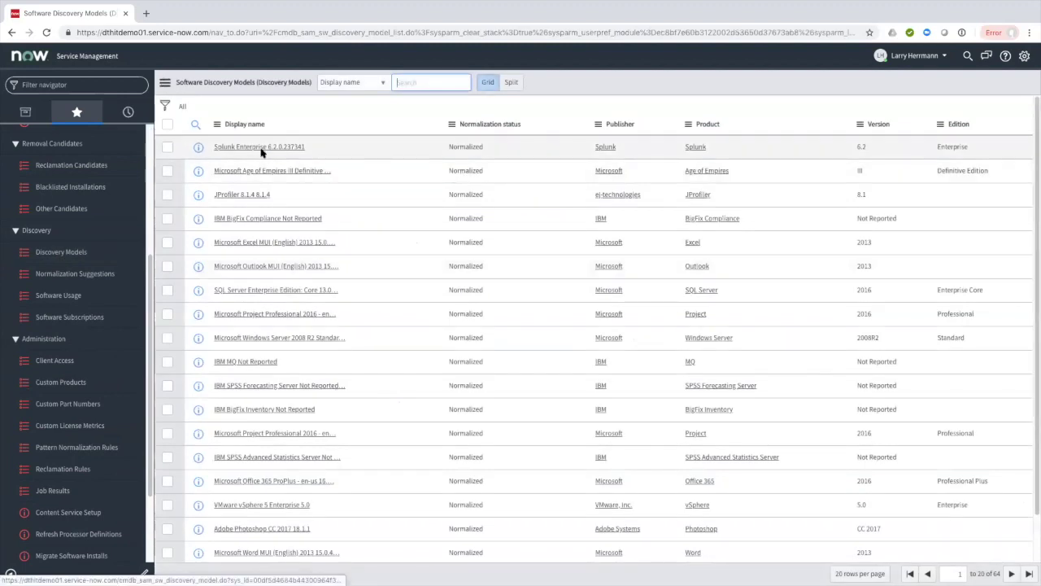
left_click(257, 171)
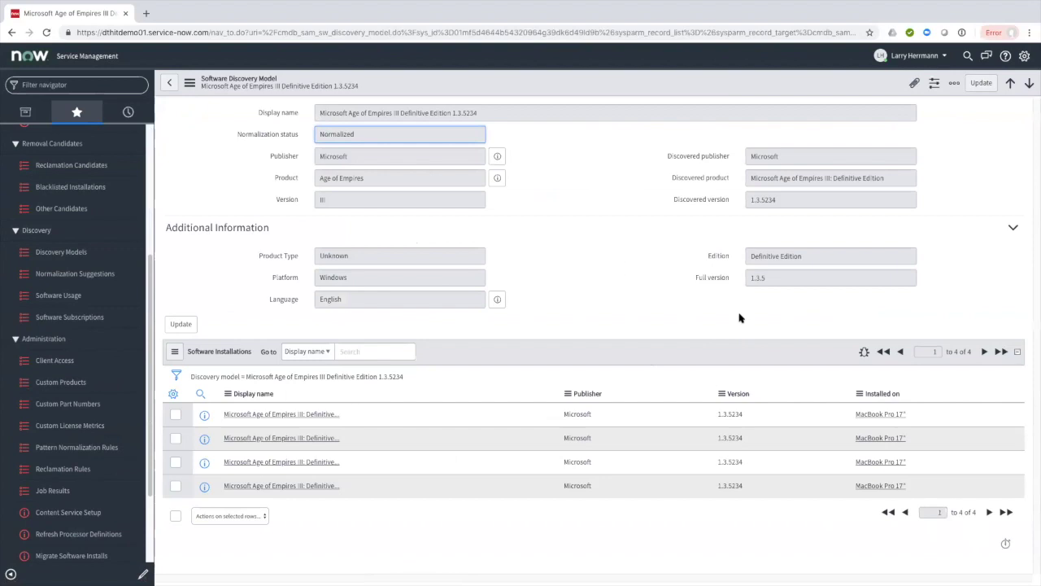
left_click(168, 83)
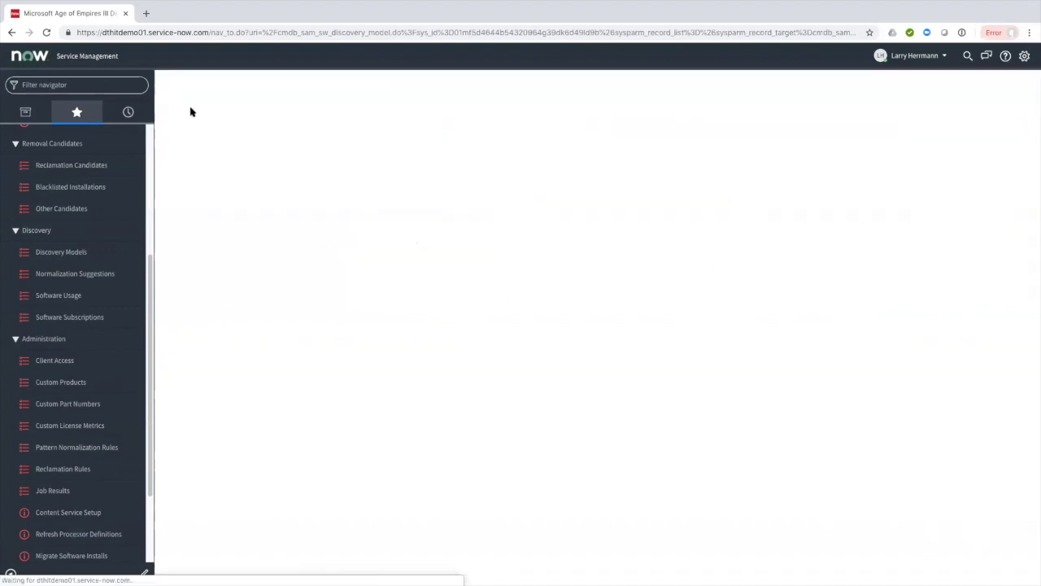
Examine the Microsoft Excel MUI (English) 2013 and Windows Server 2008 R2 Standard discovery models, returning to the list after each.
left_click(240, 245)
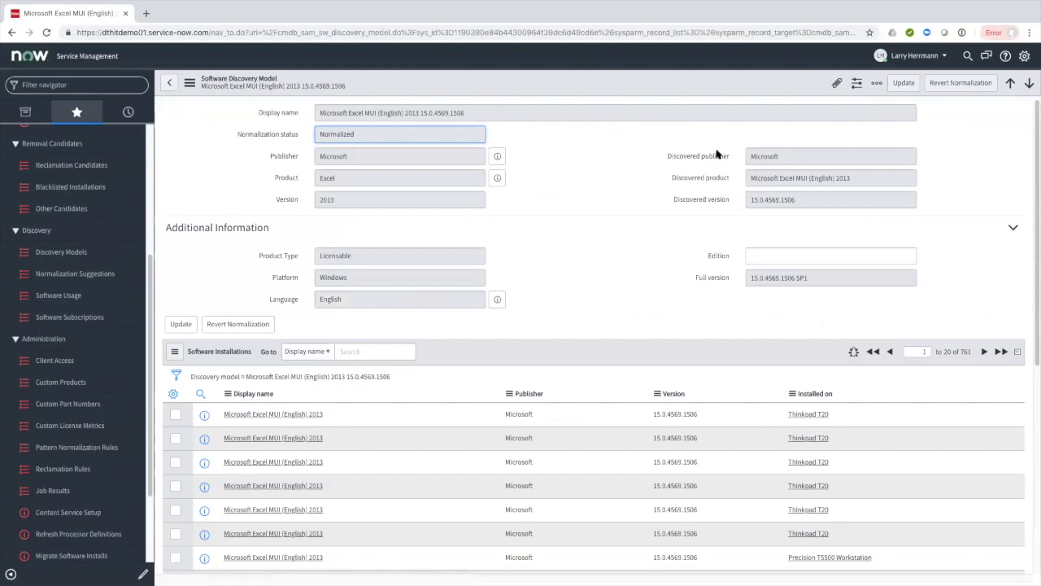
left_click(169, 82)
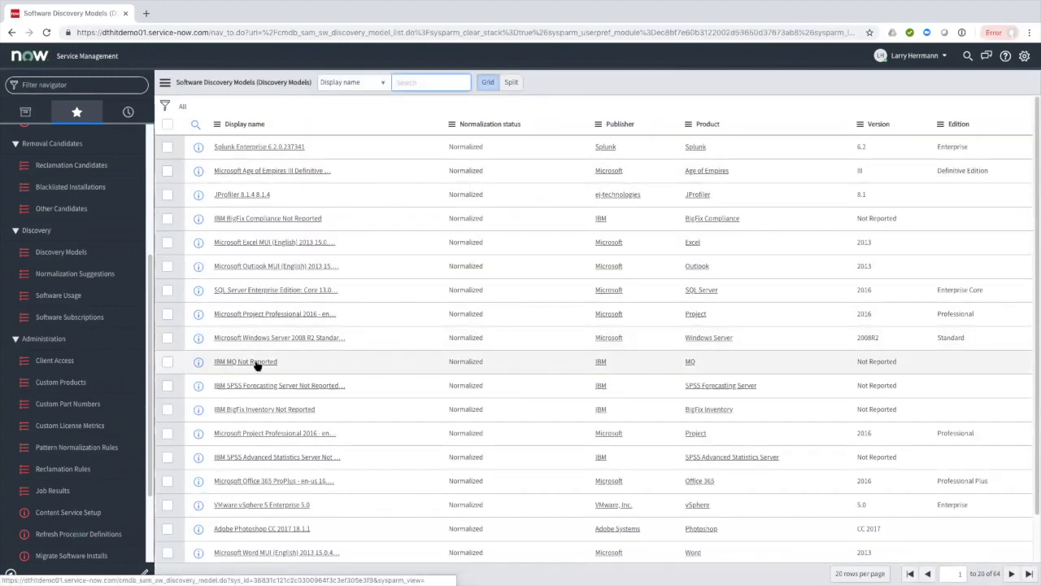
left_click(260, 338)
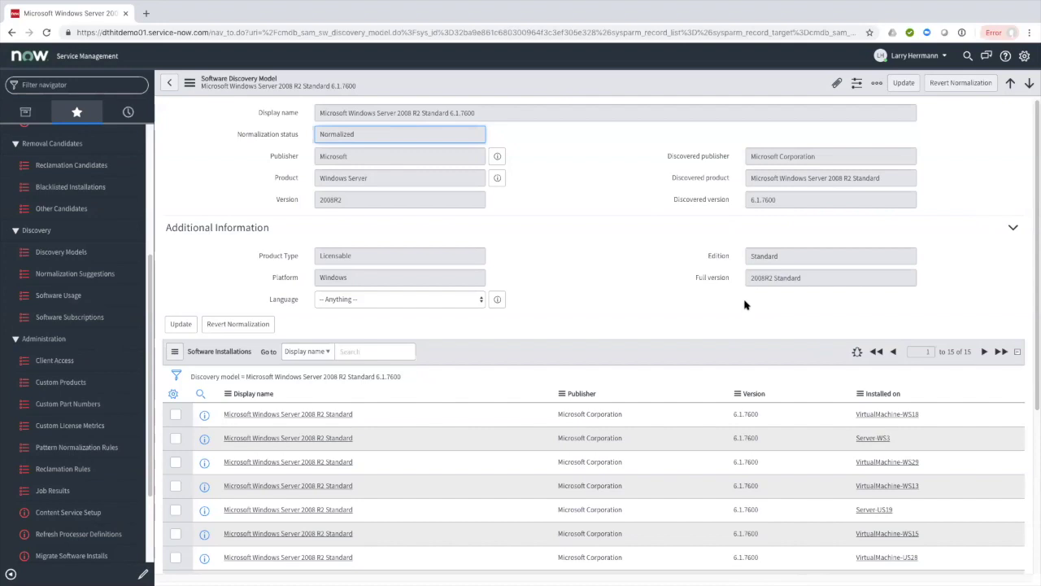
left_click(171, 84)
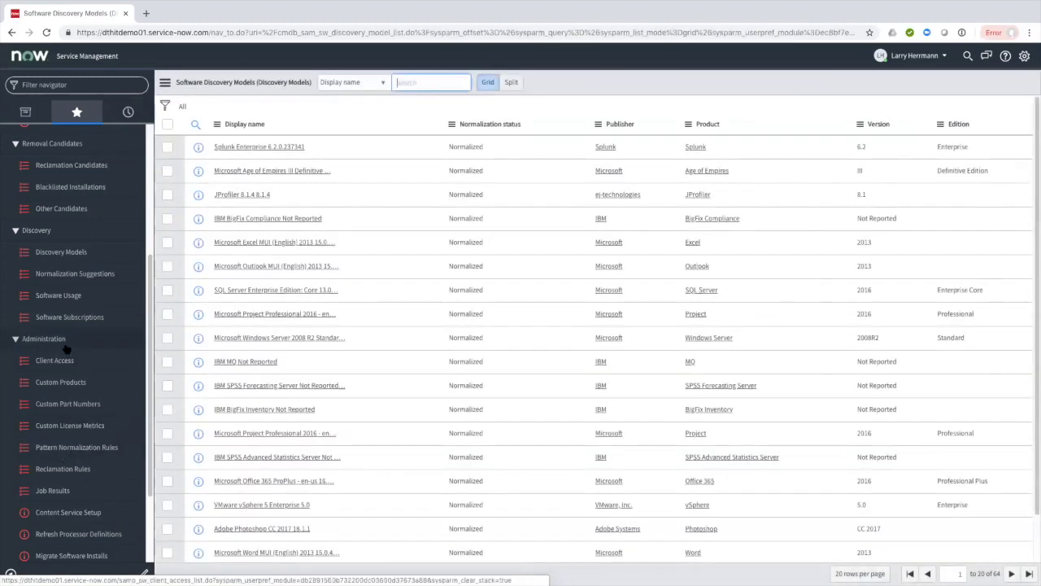
Look through the Software Asset administration options and open the list of custom license metrics.
scroll(68, 389, "down", 1)
scroll(67, 389, "down", 3)
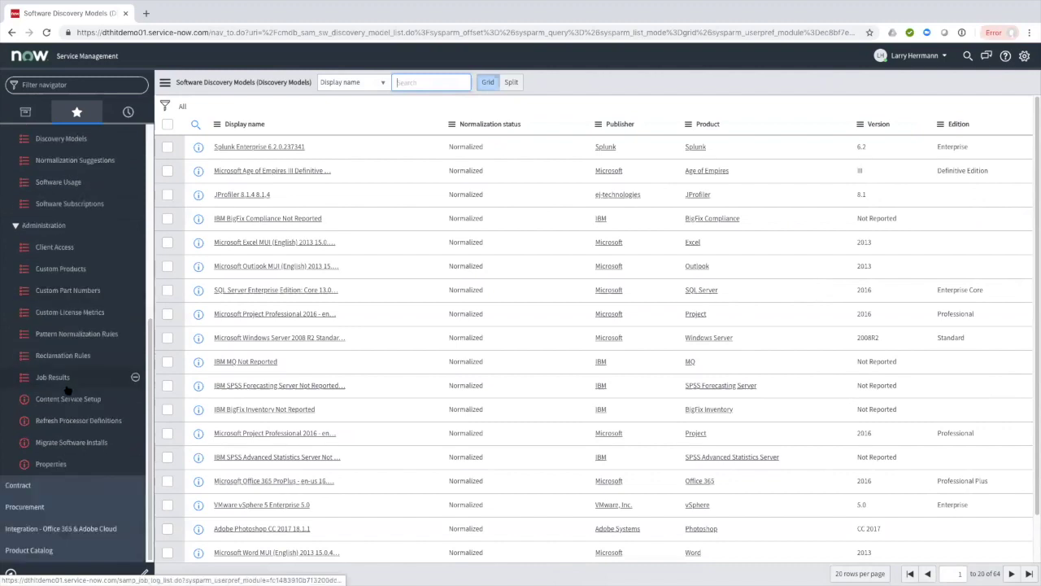
left_click(64, 313)
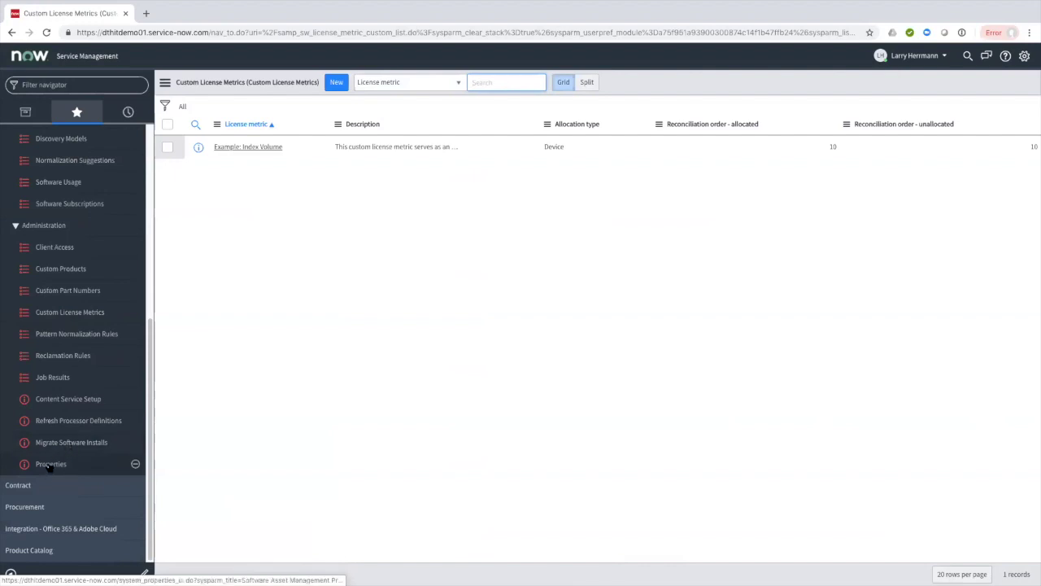
Remove the administration Properties entry from the favorites and open the Software Asset Overview.
left_click(135, 464)
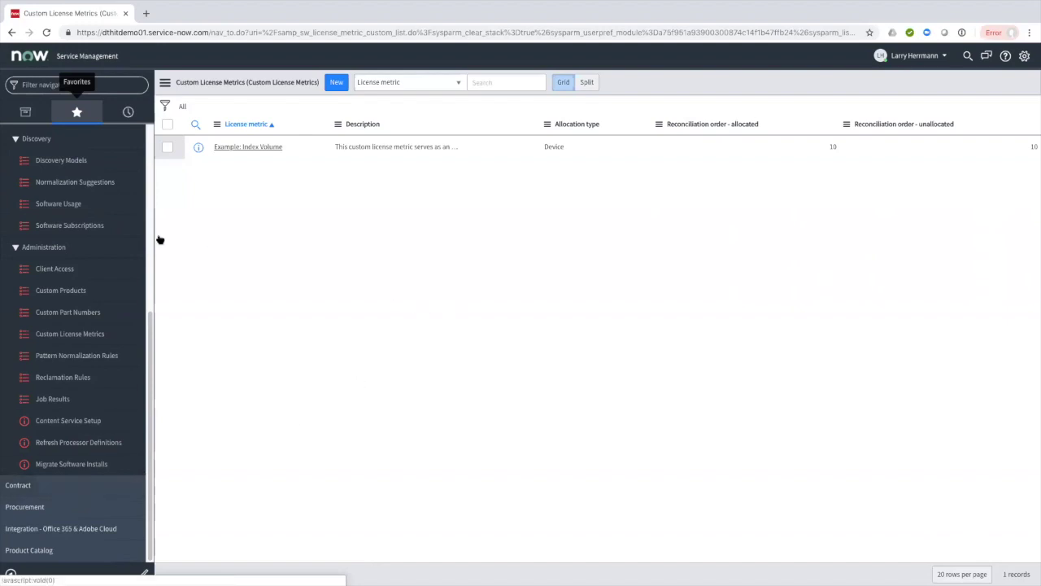
scroll(89, 332, "up", 1)
scroll(89, 332, "up", 5)
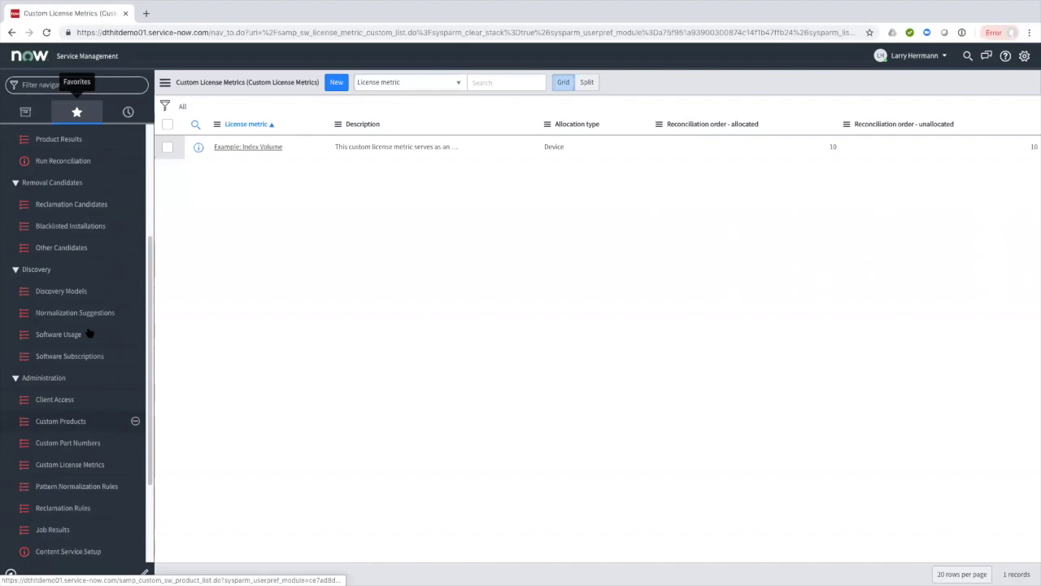
scroll(87, 330, "up", 1)
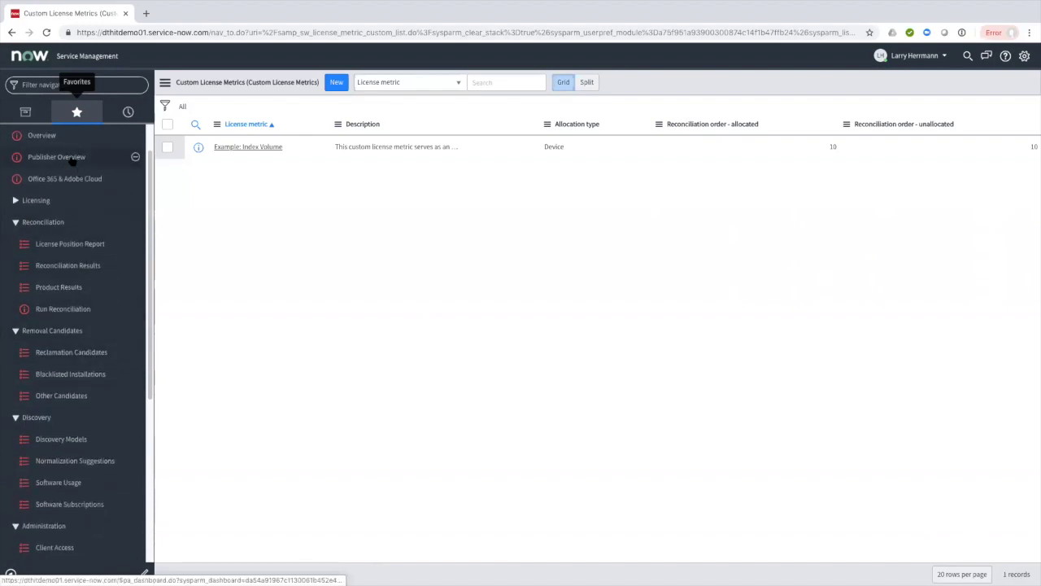
left_click(46, 135)
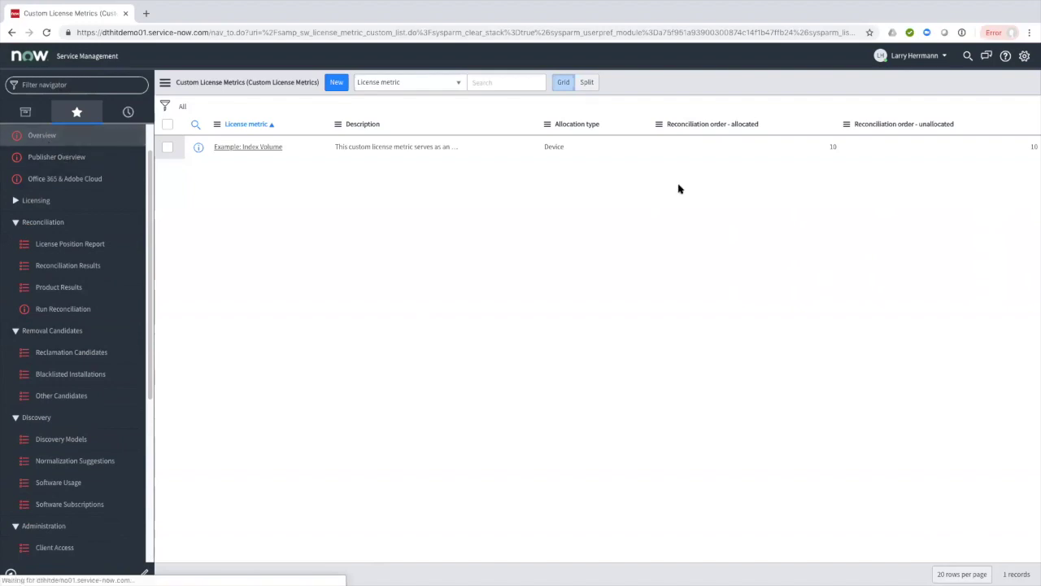